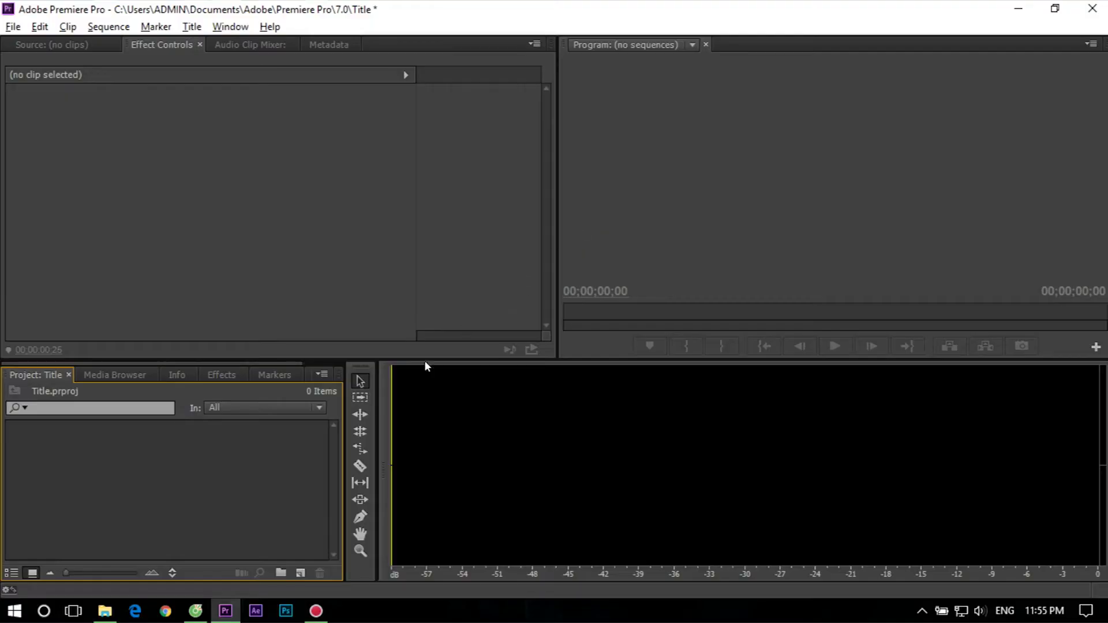
- Open the Import window from the empty Project panel of Title.prproj
{"action": "double_click", "coordinate": [237, 448]}
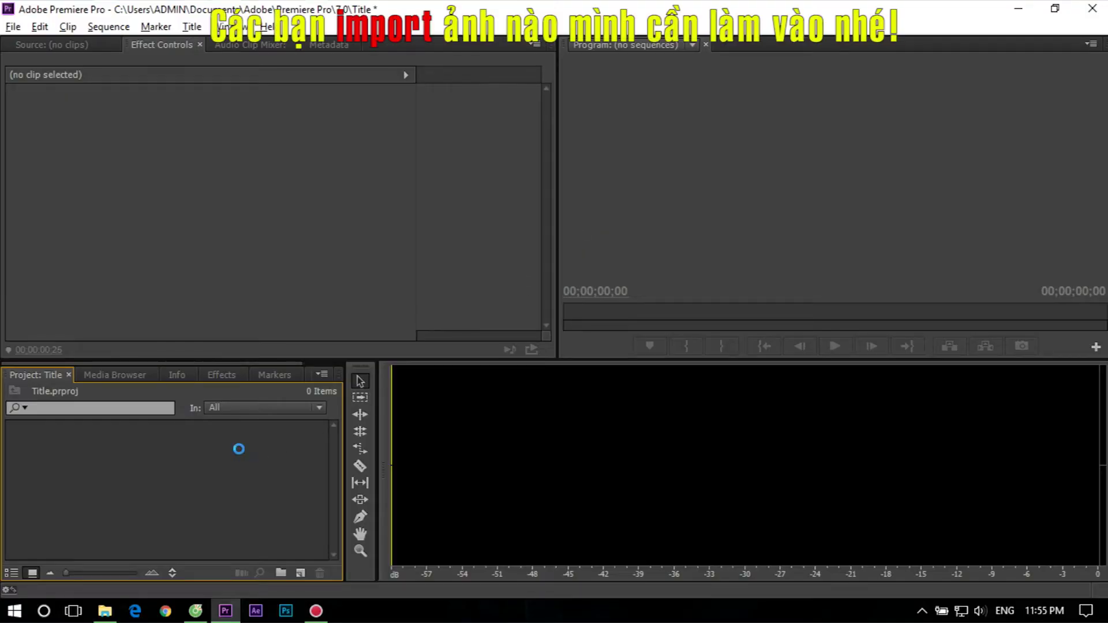
- Import the condotel-cocobay-empire-da-nang photo and create an HDV 1080p30 sequence named Danang
{"action": "double_click", "coordinate": [488, 172]}
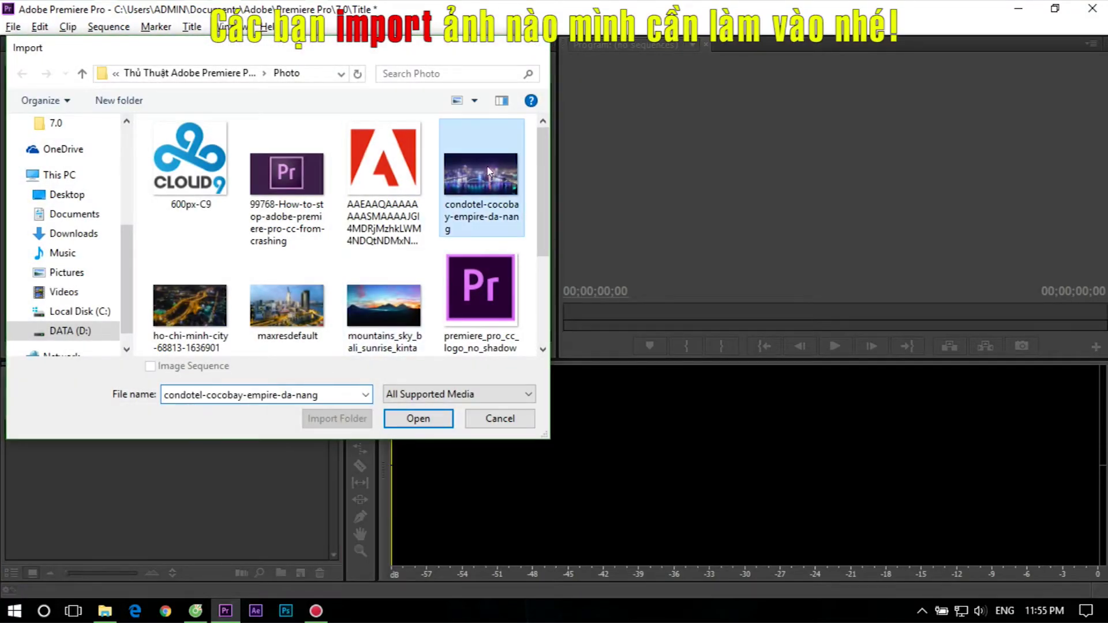
{"action": "left_click", "coordinate": [234, 458]}
{"action": "right_click", "coordinate": [234, 463]}
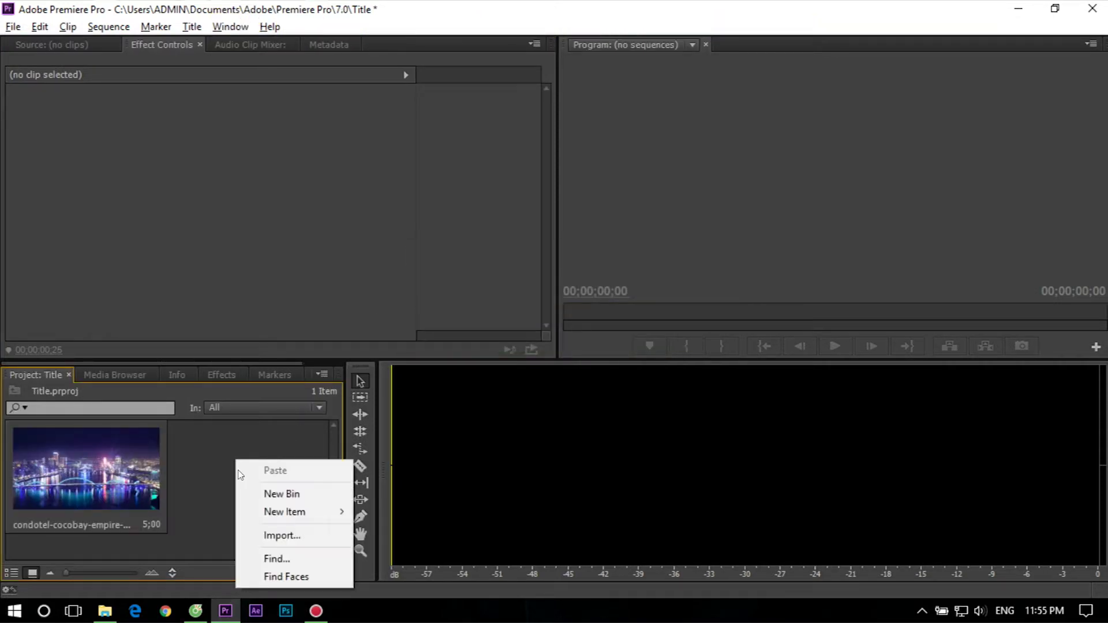
{"action": "mouse_move", "coordinate": [285, 512]}
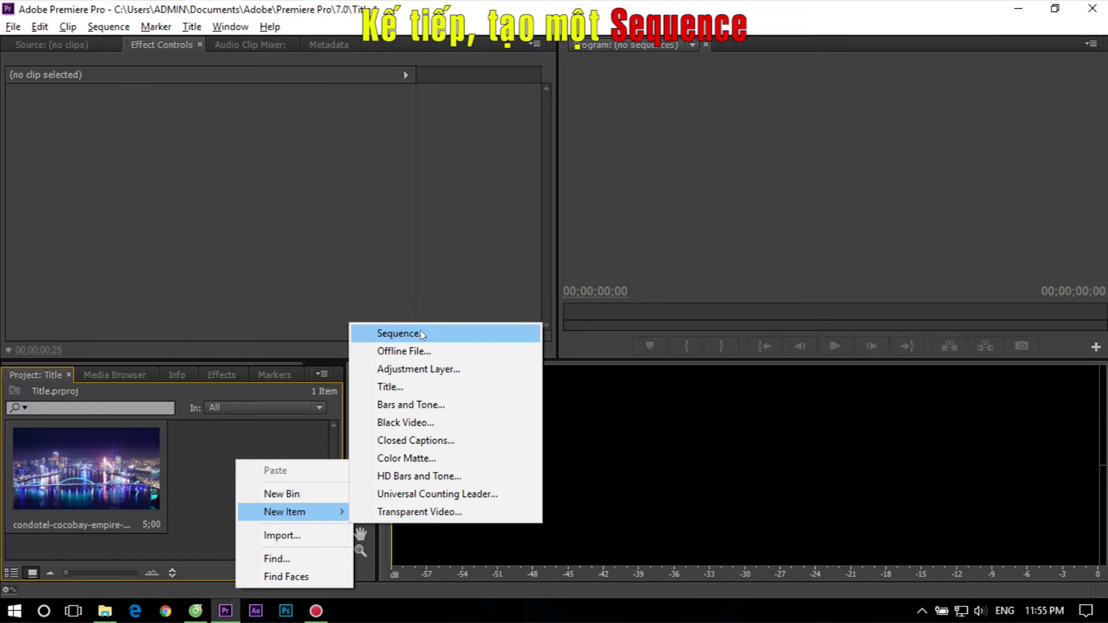
{"action": "left_click", "coordinate": [427, 329]}
{"action": "type", "text": "dA"}
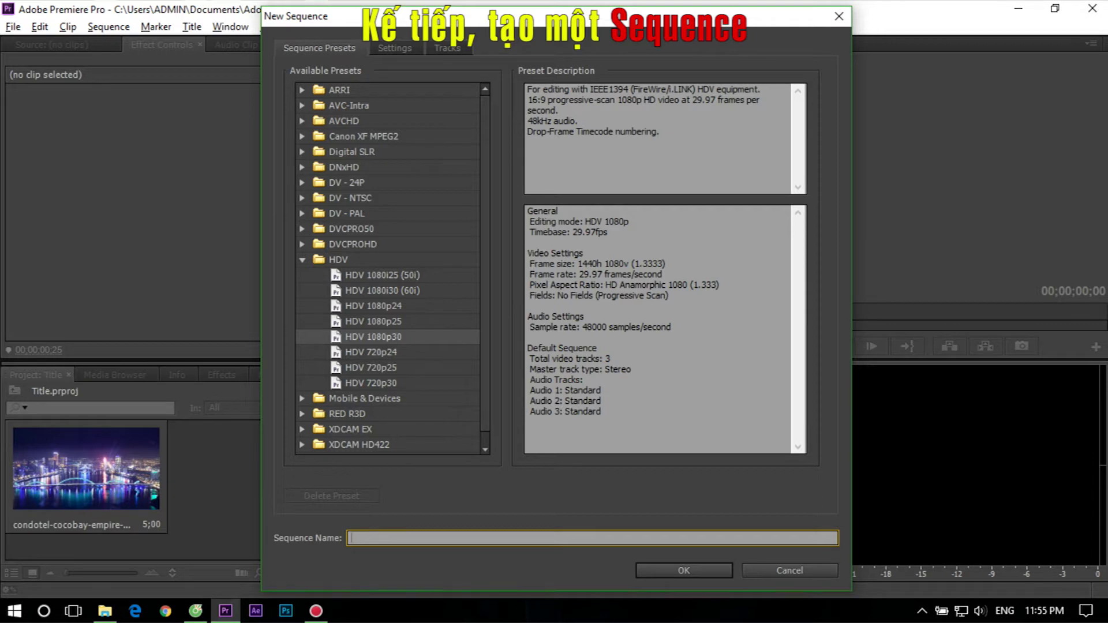
{"action": "type", "text": "g"}
{"action": "key", "text": "Return"}
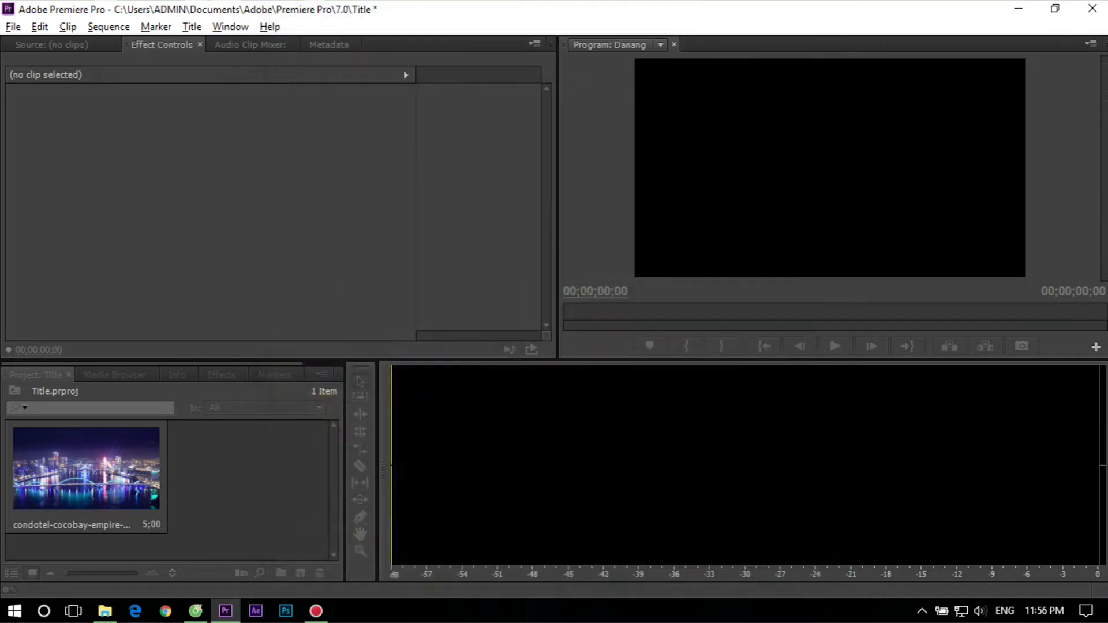
- Place the Danang photo on track V1 and roughly trim it to about 4 seconds
{"action": "mouse_move", "coordinate": [86, 505]}
{"action": "left_mouse_down"}
{"action": "mouse_move", "coordinate": [528, 500]}
{"action": "mouse_move", "coordinate": [526, 489]}
{"action": "left_mouse_up"}
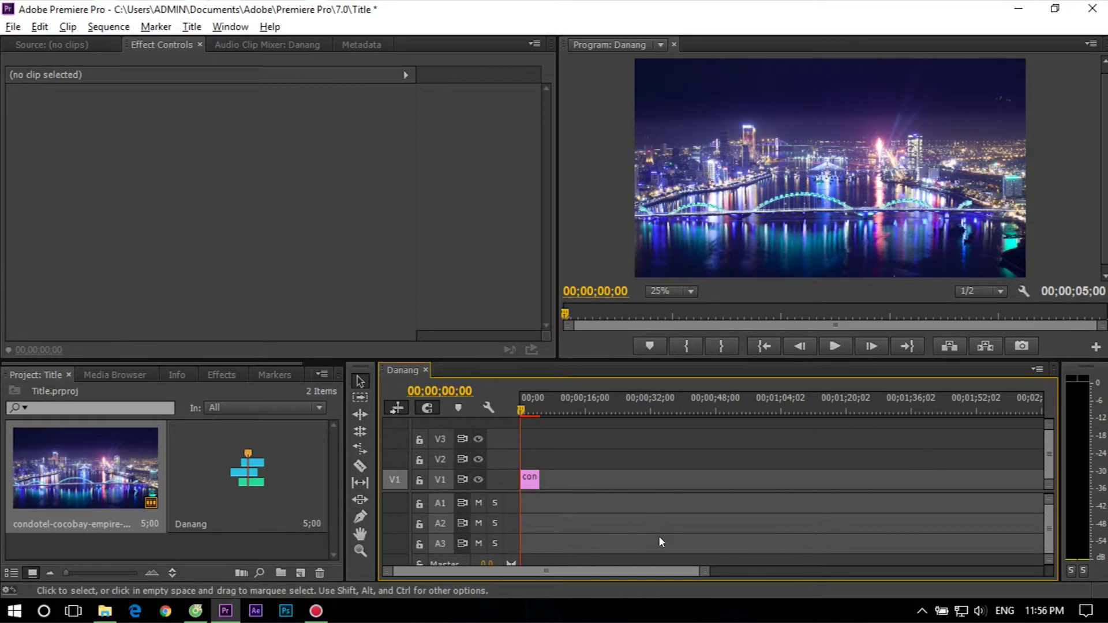
{"action": "left_click_drag", "start_coordinate": [704, 572], "coordinate": [603, 583]}
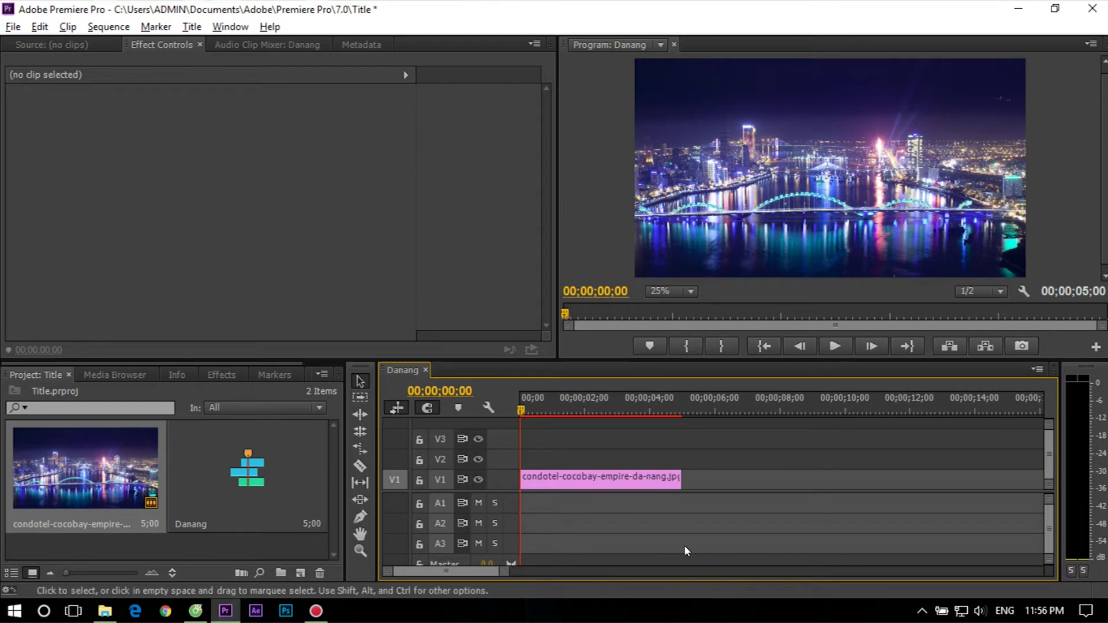
{"action": "left_click_drag", "start_coordinate": [681, 478], "coordinate": [645, 476]}
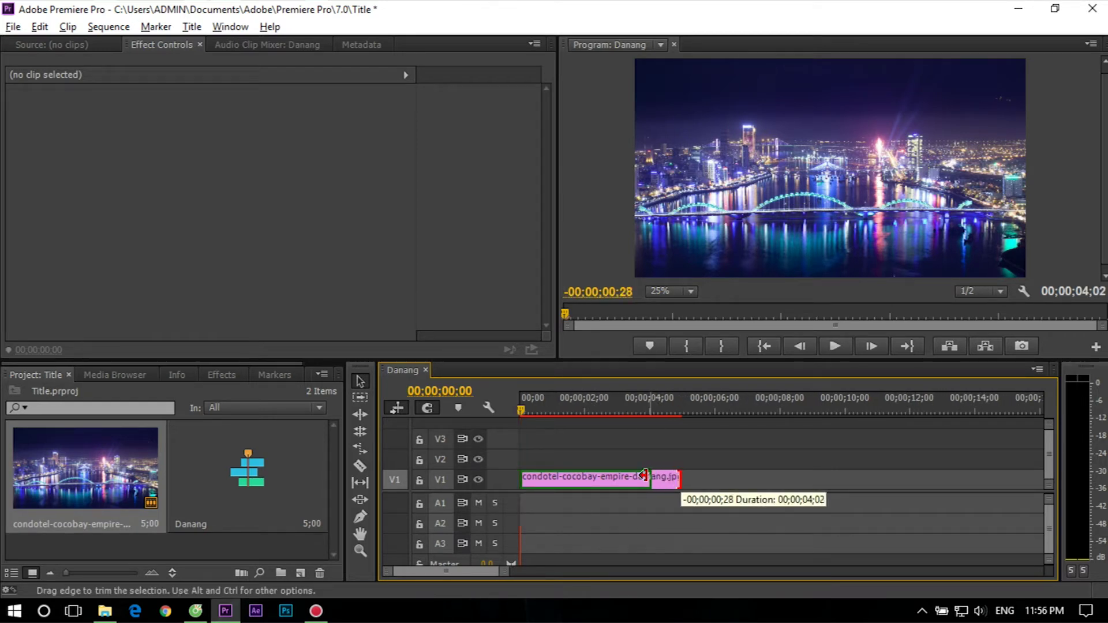
{"action": "left_click_drag", "start_coordinate": [568, 408], "coordinate": [641, 415]}
- Move the playhead to 4;00 and trim the photo clip to end exactly there
{"action": "left_click", "coordinate": [600, 292]}
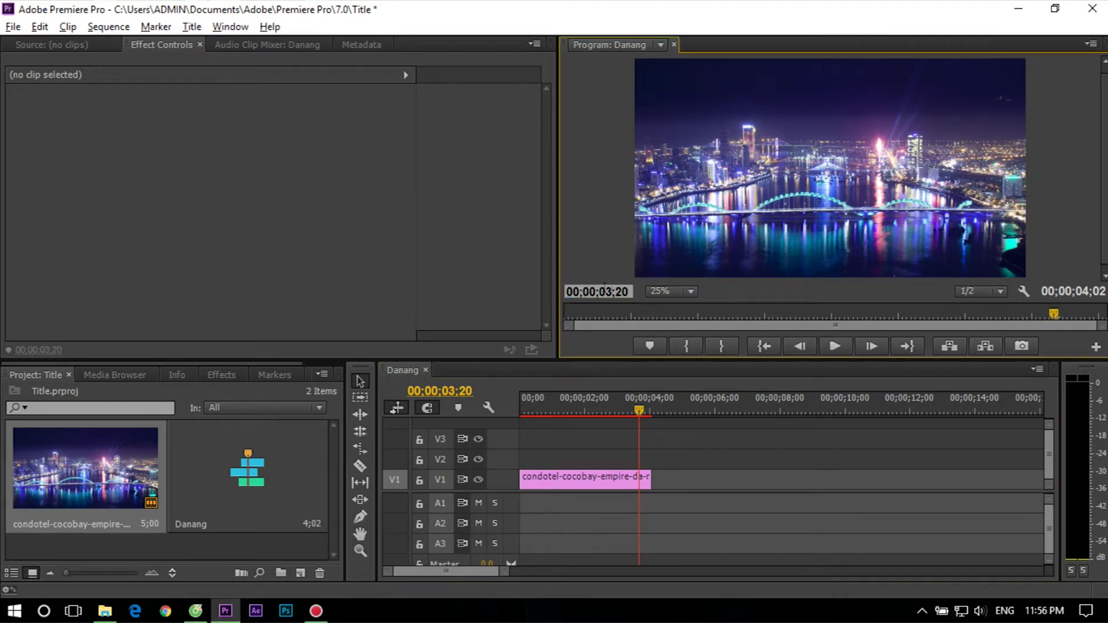
{"action": "type", "text": "4;"}
{"action": "type", "text": "00"}
{"action": "key", "text": "Return"}
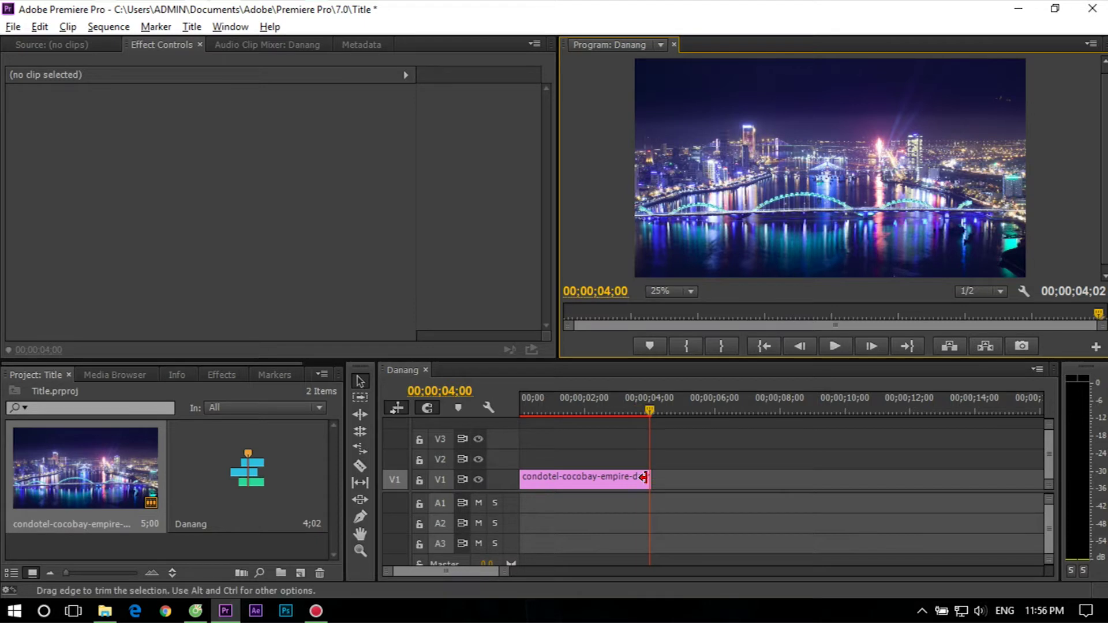
{"action": "left_click_drag", "start_coordinate": [644, 478], "coordinate": [648, 478]}
{"action": "left_click", "coordinate": [594, 487]}
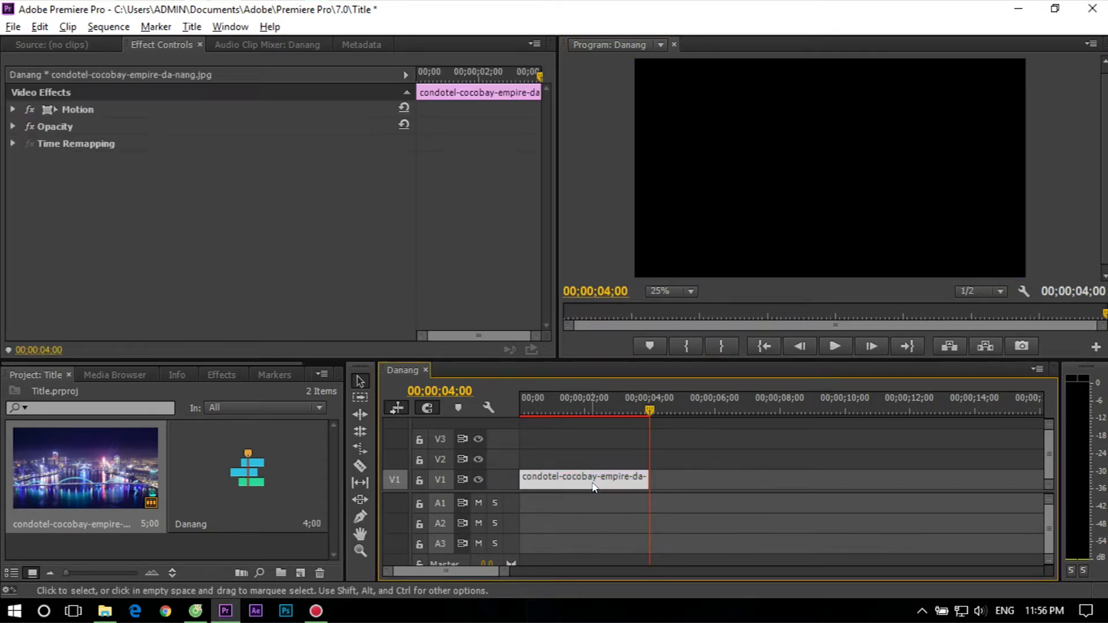
{"action": "left_click", "coordinate": [232, 550]}
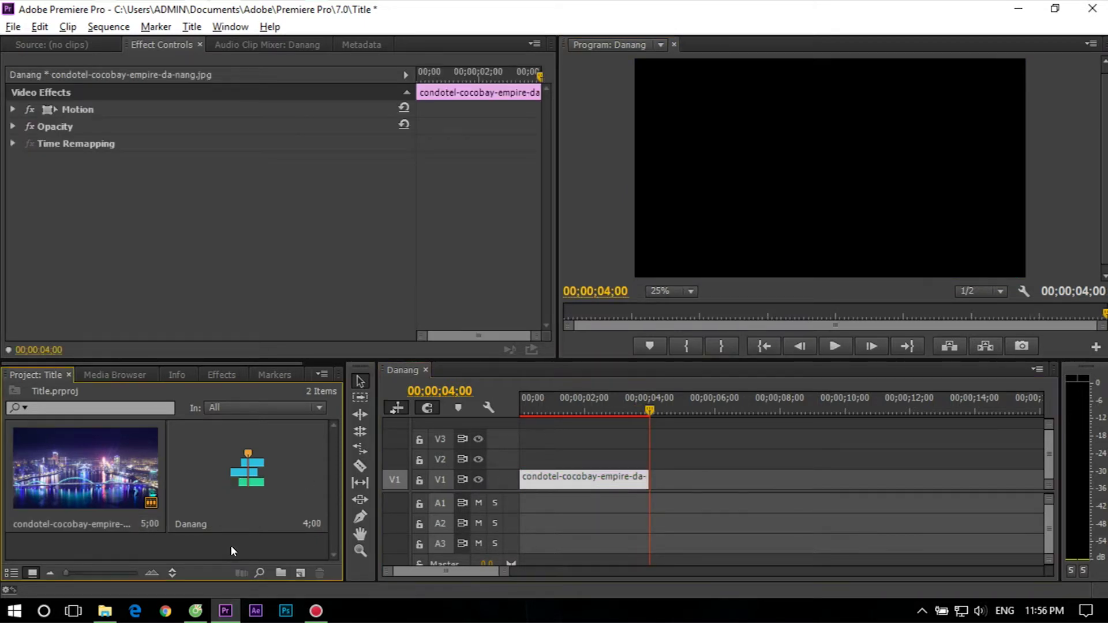
{"action": "right_click", "coordinate": [210, 542]}
- Create a new title with default settings and start a text box at the frame centre
{"action": "mouse_move", "coordinate": [277, 469]}
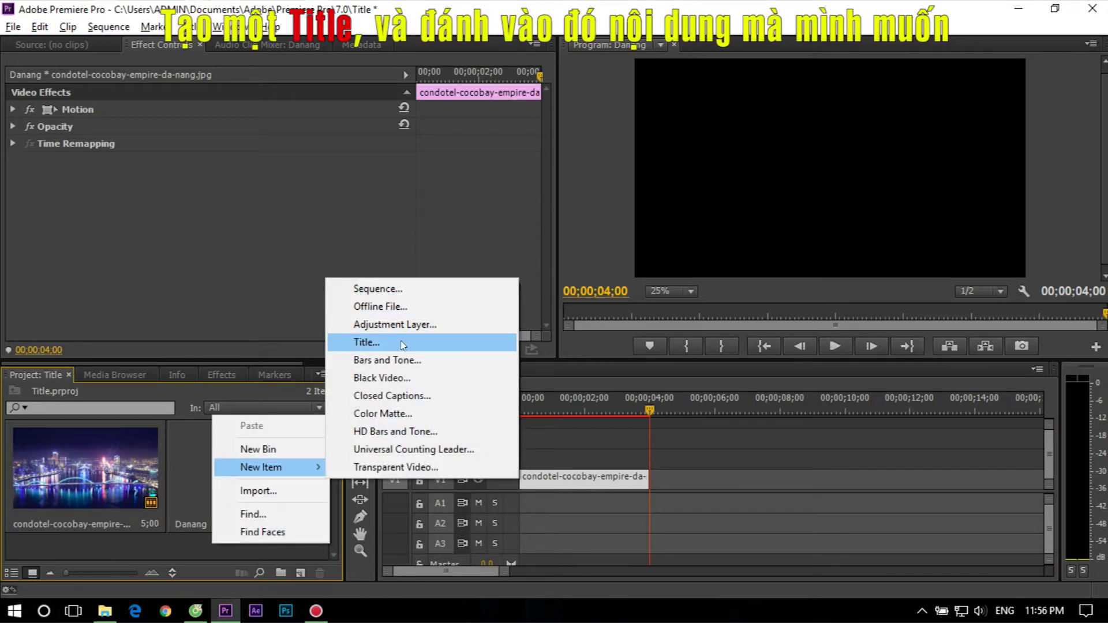
{"action": "left_click", "coordinate": [402, 344]}
{"action": "left_click", "coordinate": [582, 380]}
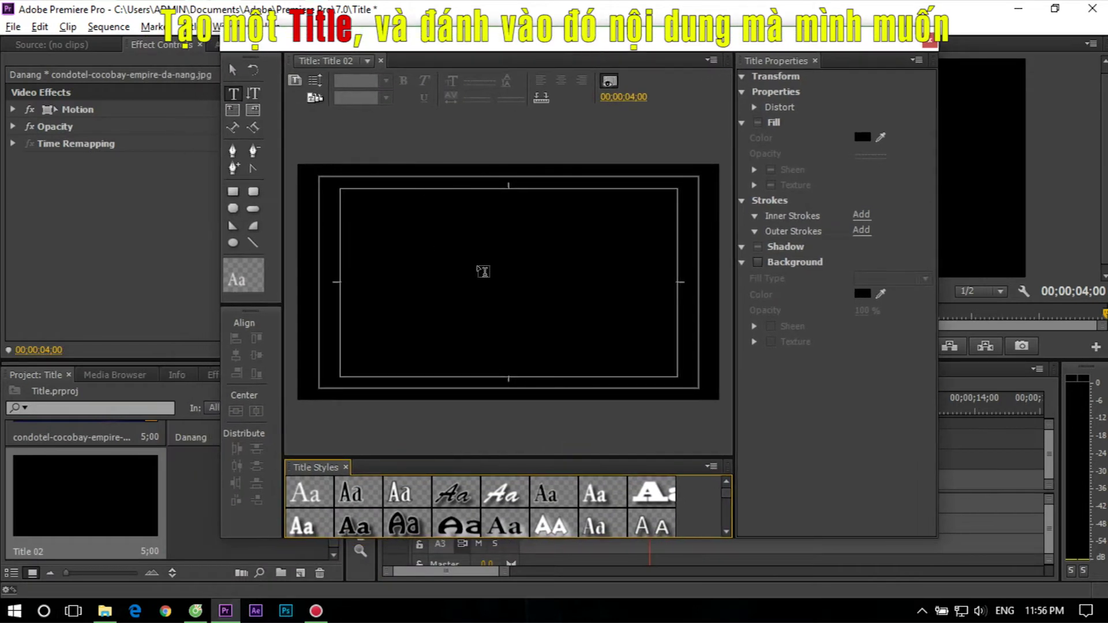
{"action": "left_click", "coordinate": [514, 268]}
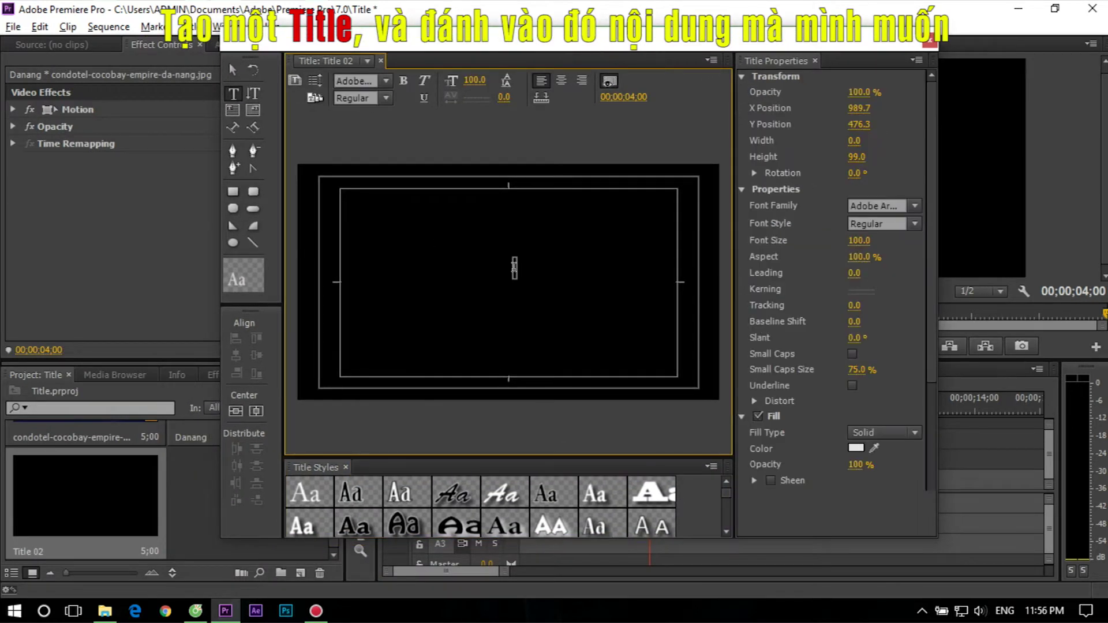
- Set the title font to Tooth & Nail at size 500
{"action": "left_click", "coordinate": [874, 205]}
{"action": "type", "text": "Tooth & Nail"}
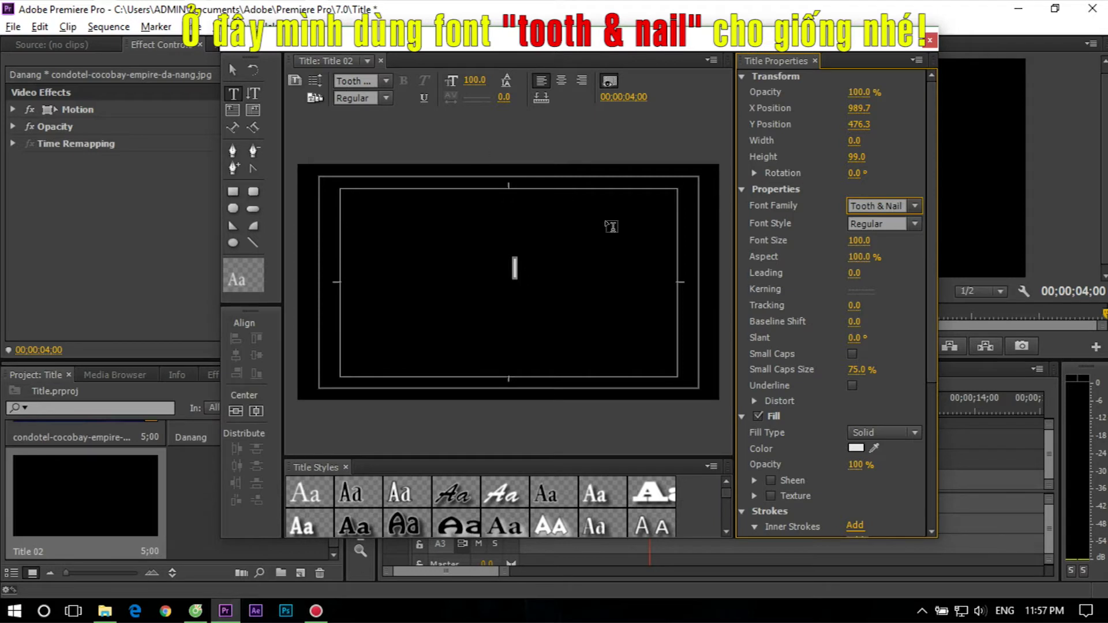
{"action": "left_click", "coordinate": [859, 241]}
{"action": "type", "text": "500"}
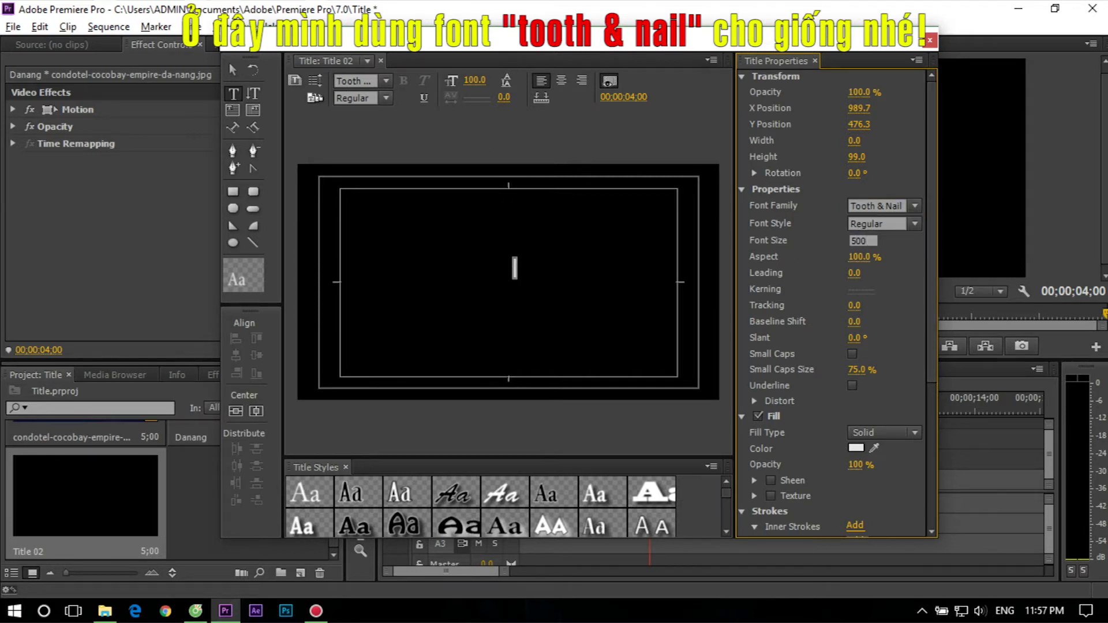
{"action": "key", "text": "Return"}
- Type DANANG as the title text
{"action": "type", "text": "da"}
{"action": "double_click", "coordinate": [548, 301]}
{"action": "type", "text": "DA"}
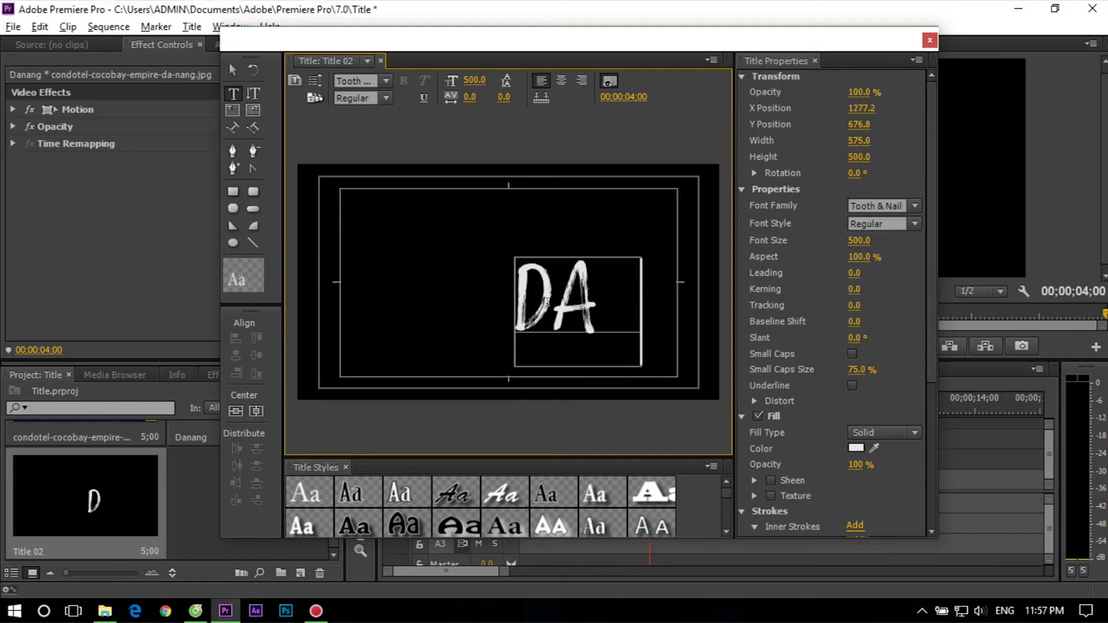
{"action": "type", "text": "NG"}
{"action": "key", "text": "BackSpace"}
{"action": "key", "text": "BackSpace"}
{"action": "type", "text": "NAN"}
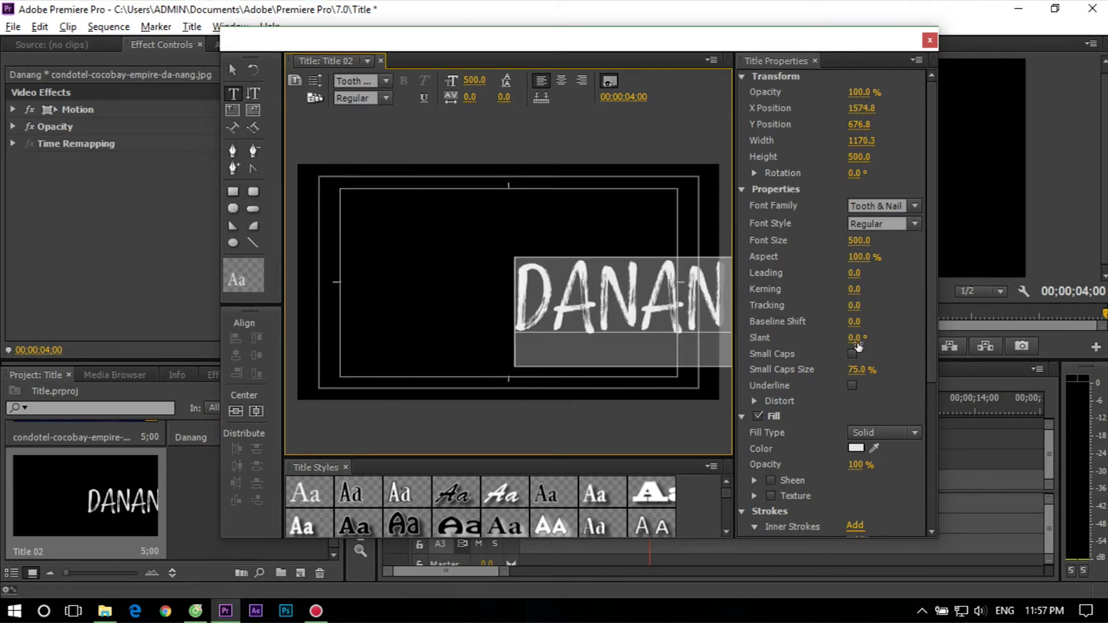
- Set tracking to 18, centre the title both ways, and place it on V2
{"action": "left_click", "coordinate": [852, 309]}
{"action": "left_click_drag", "start_coordinate": [854, 305], "coordinate": [883, 305]}
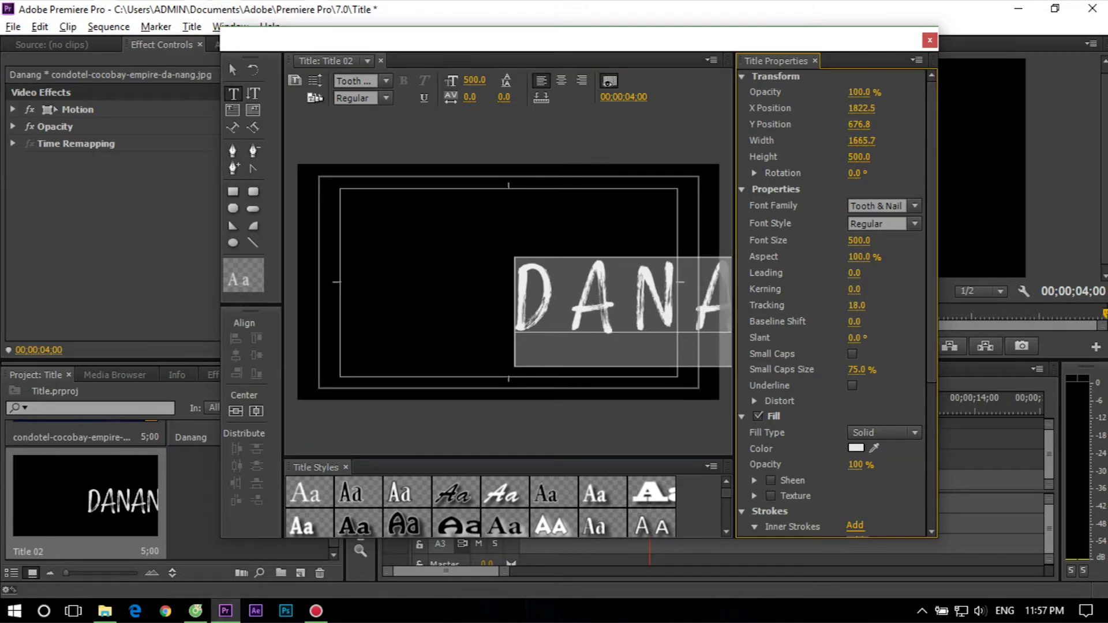
{"action": "left_click", "coordinate": [256, 411]}
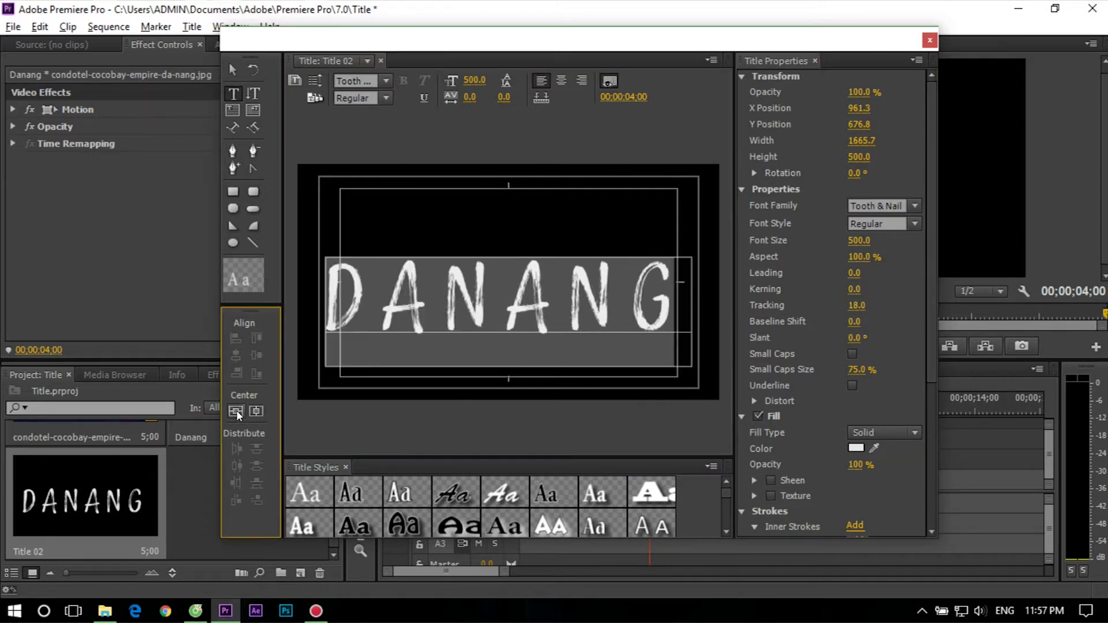
{"action": "left_click", "coordinate": [235, 411]}
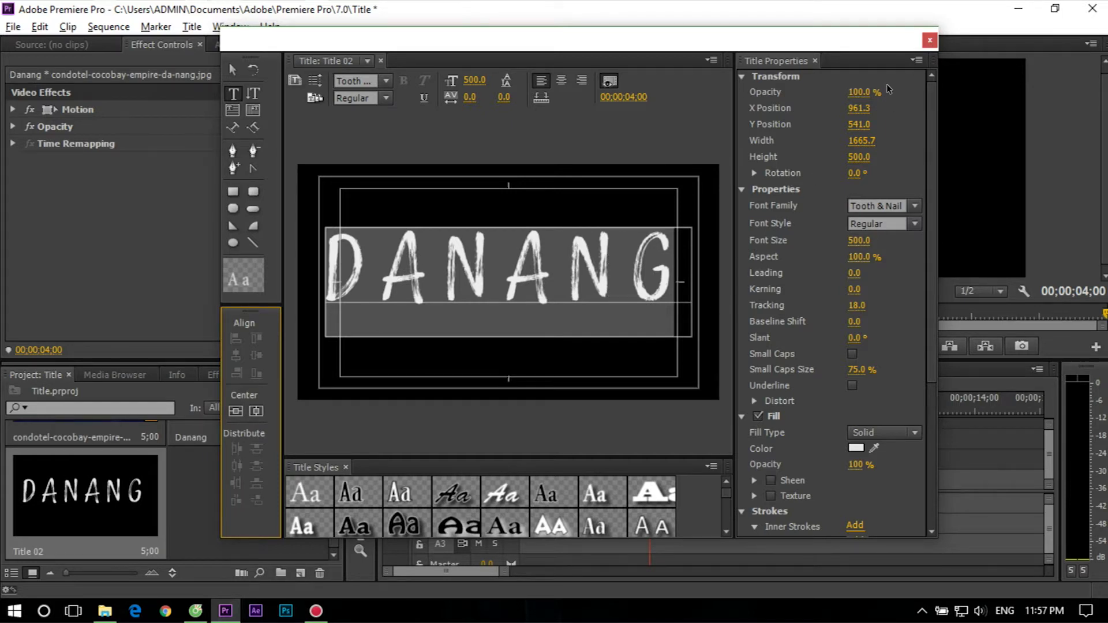
{"action": "left_click", "coordinate": [929, 41]}
{"action": "mouse_move", "coordinate": [79, 510]}
{"action": "left_mouse_down"}
{"action": "mouse_move", "coordinate": [292, 479]}
{"action": "mouse_move", "coordinate": [681, 460]}
{"action": "mouse_move", "coordinate": [651, 457]}
{"action": "left_mouse_up"}
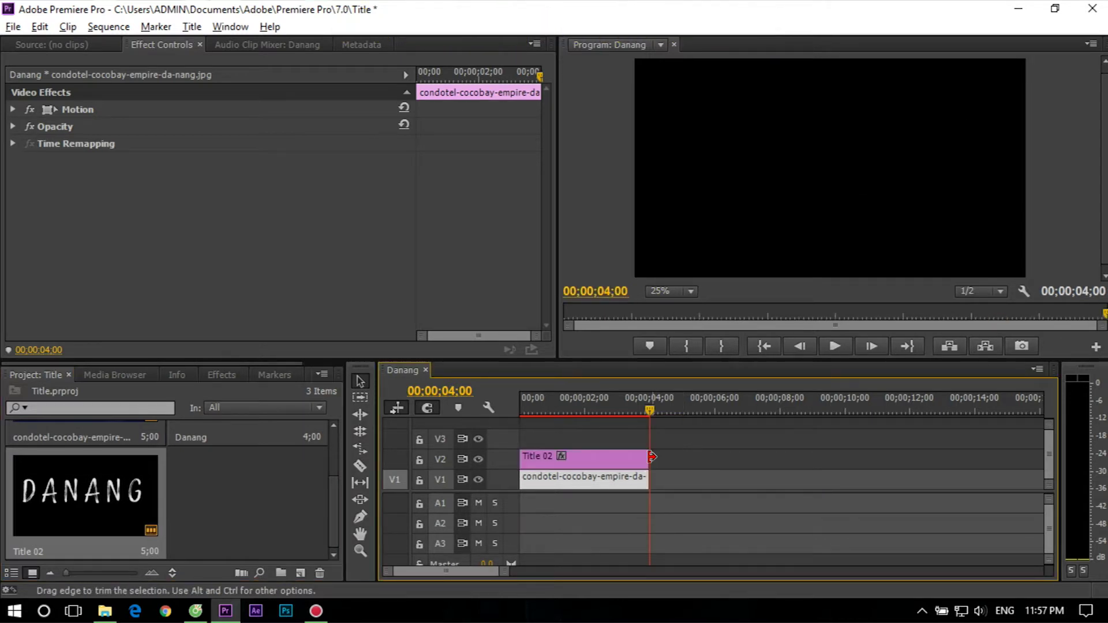
- Create an Adjustment Layer, put it on V3 above Title 02, and trim it to 4;00
{"action": "left_click", "coordinate": [602, 442]}
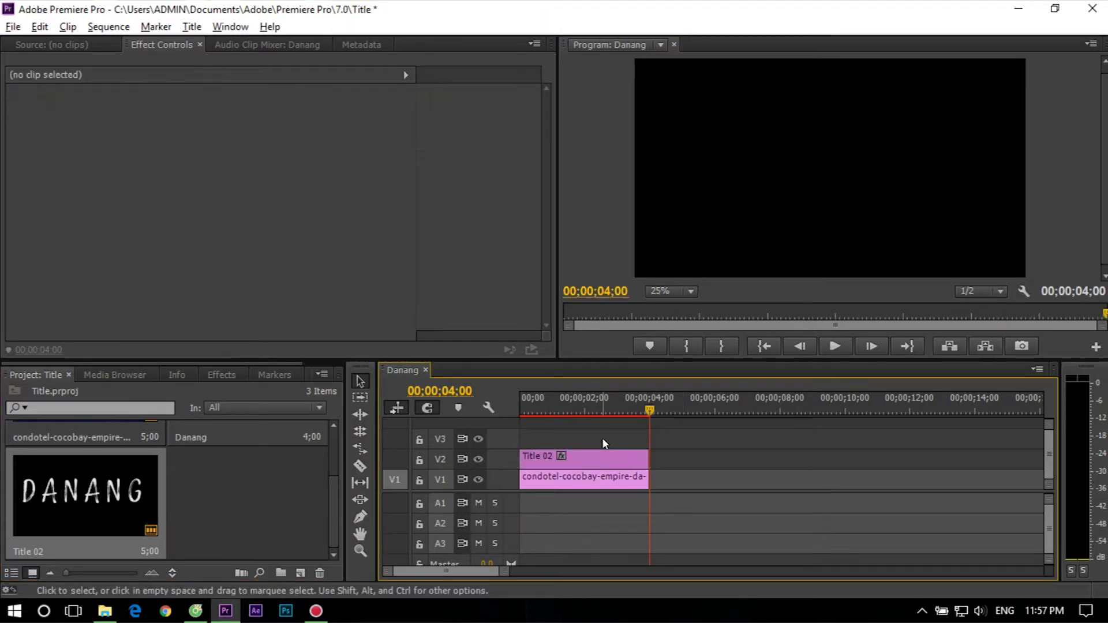
{"action": "left_click", "coordinate": [229, 492]}
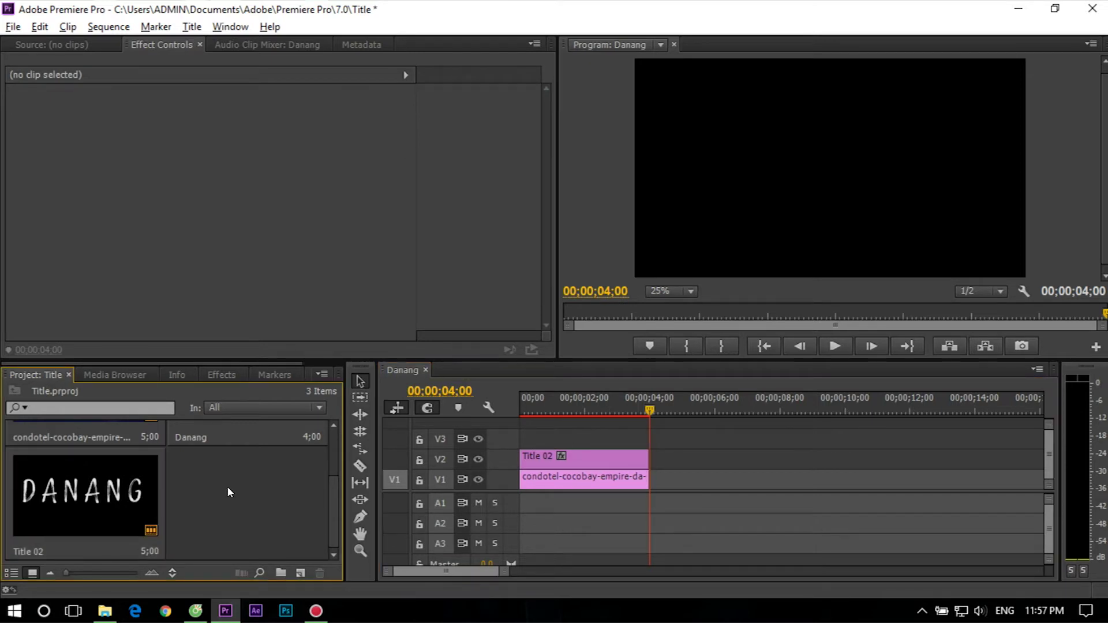
{"action": "right_click", "coordinate": [239, 497]}
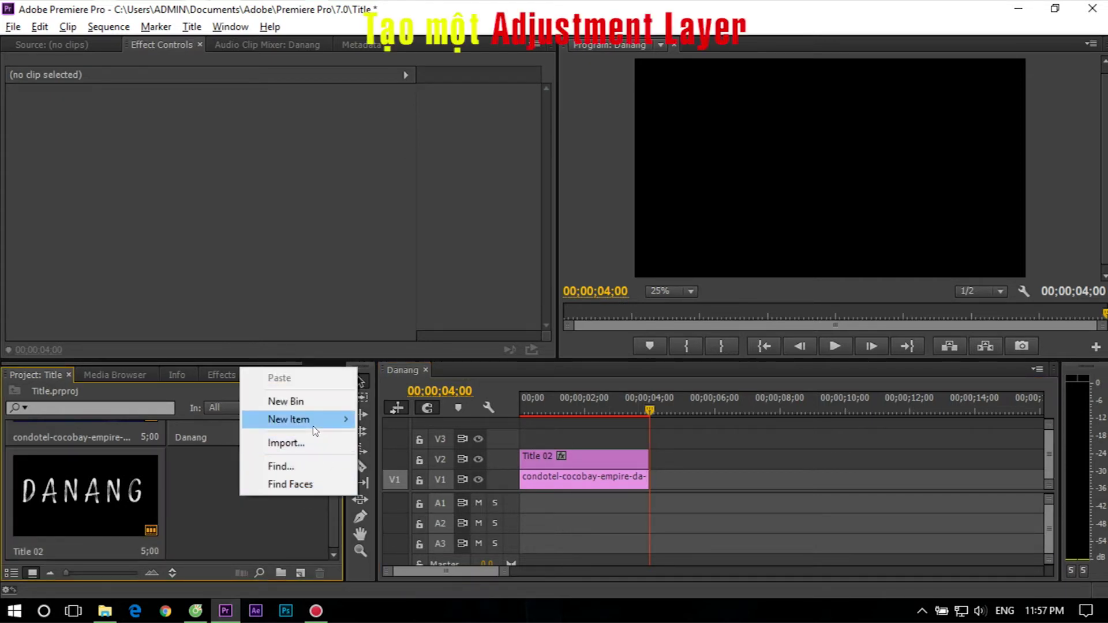
{"action": "mouse_move", "coordinate": [312, 422]}
{"action": "left_click", "coordinate": [430, 454]}
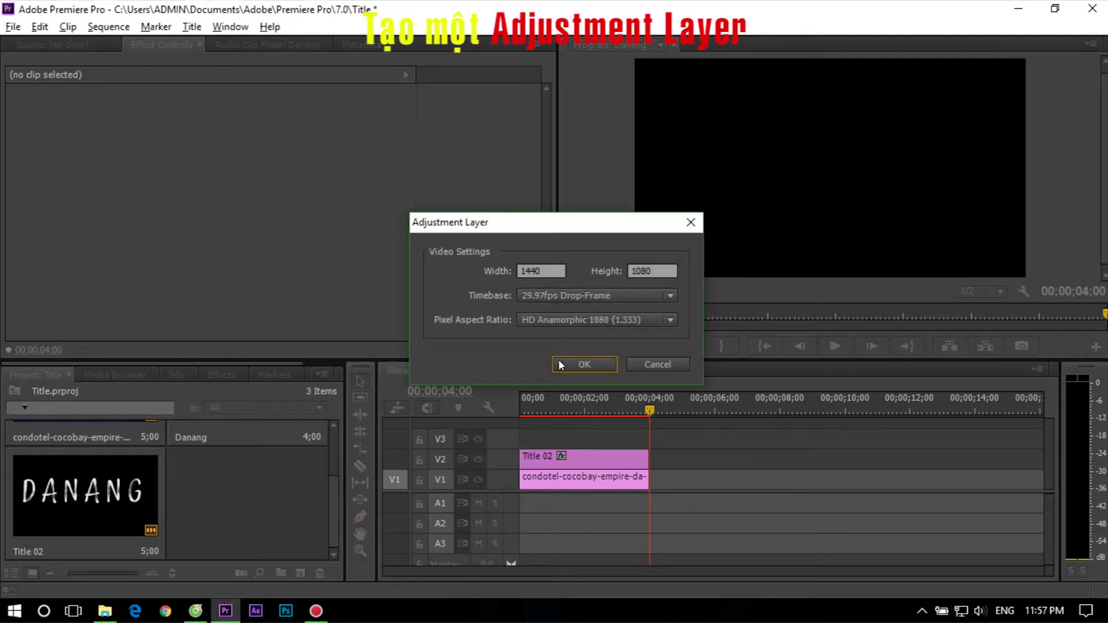
{"action": "left_click", "coordinate": [594, 363]}
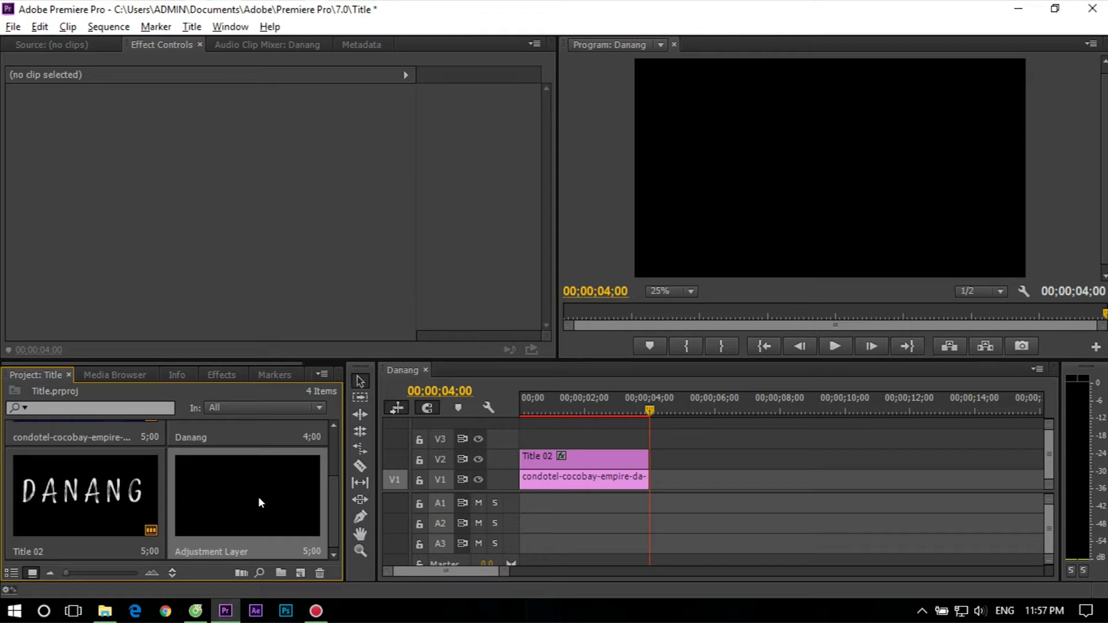
{"action": "left_click_drag", "start_coordinate": [266, 497], "coordinate": [619, 455]}
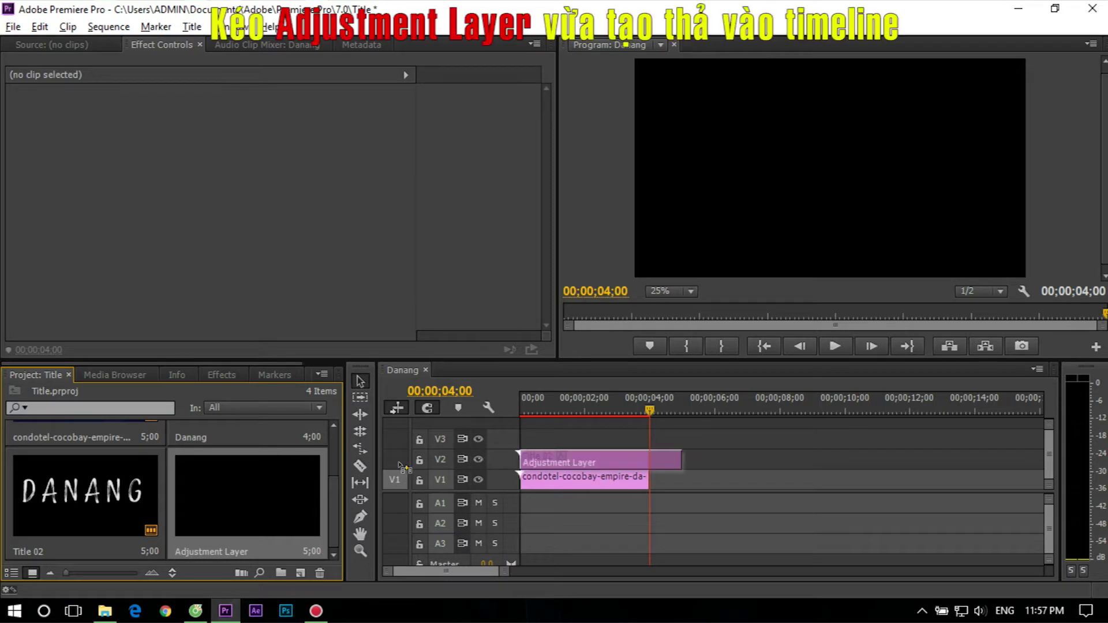
{"action": "left_click_drag", "start_coordinate": [679, 438], "coordinate": [645, 434]}
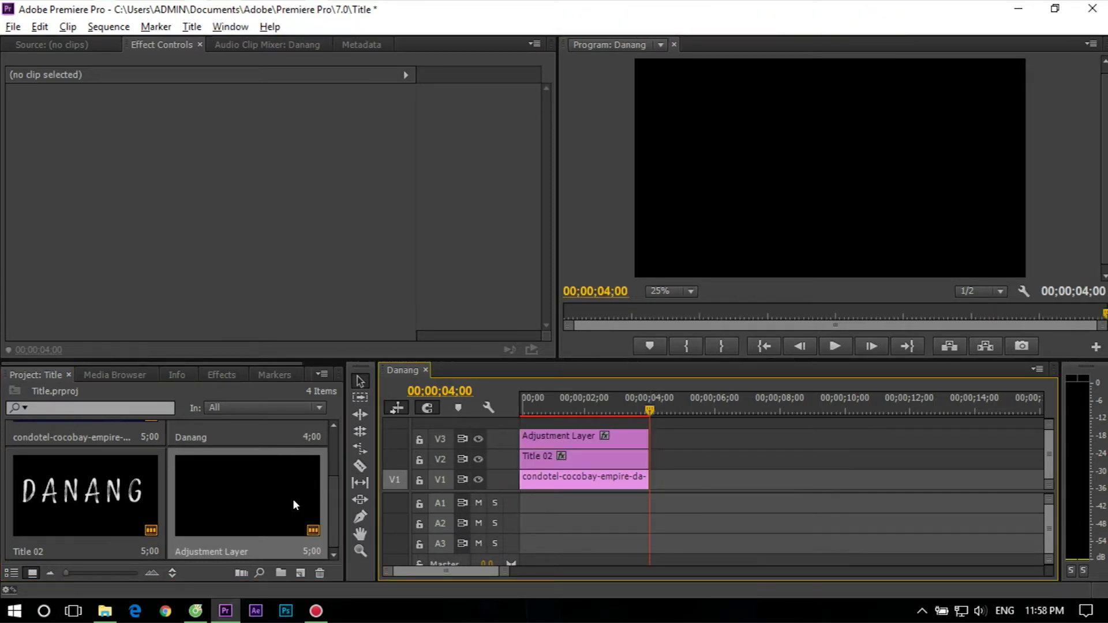
- Find Write-on in Effects, apply it to the Adjustment Layer, and begin editing Brush Size
{"action": "left_click", "coordinate": [219, 375]}
{"action": "left_click", "coordinate": [107, 391]}
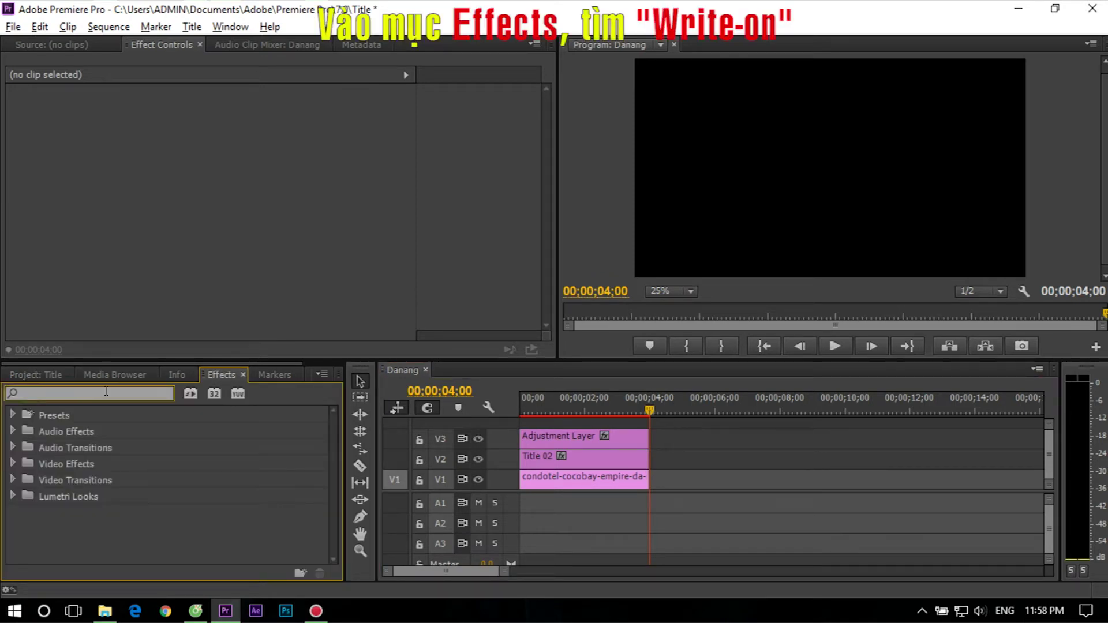
{"action": "type", "text": "wRI"}
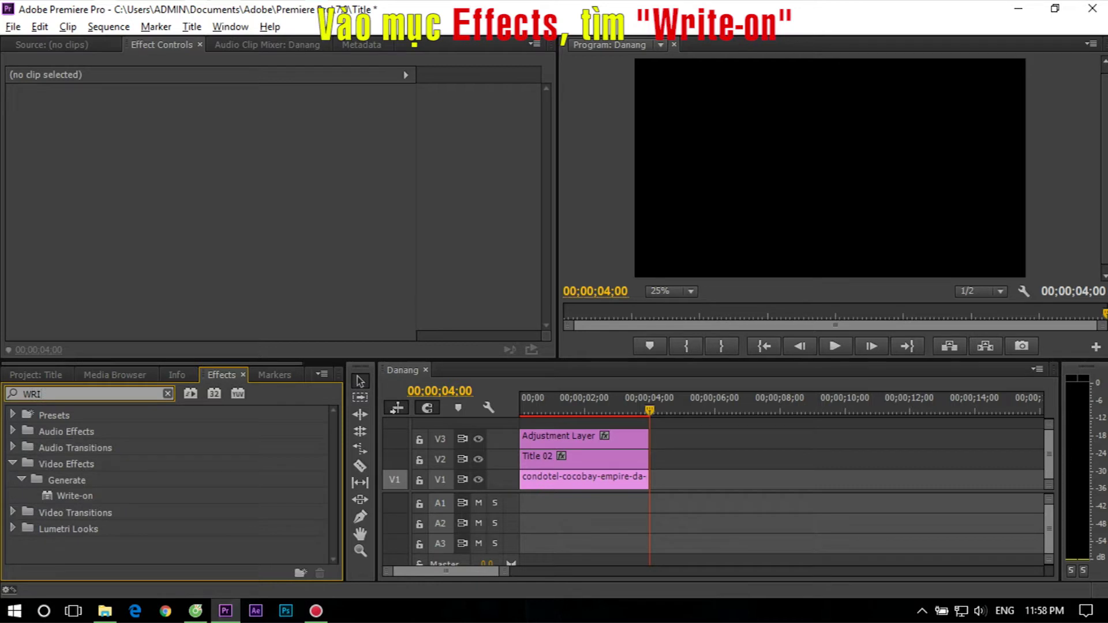
{"action": "left_click", "coordinate": [98, 496]}
{"action": "left_click_drag", "start_coordinate": [98, 496], "coordinate": [544, 441]}
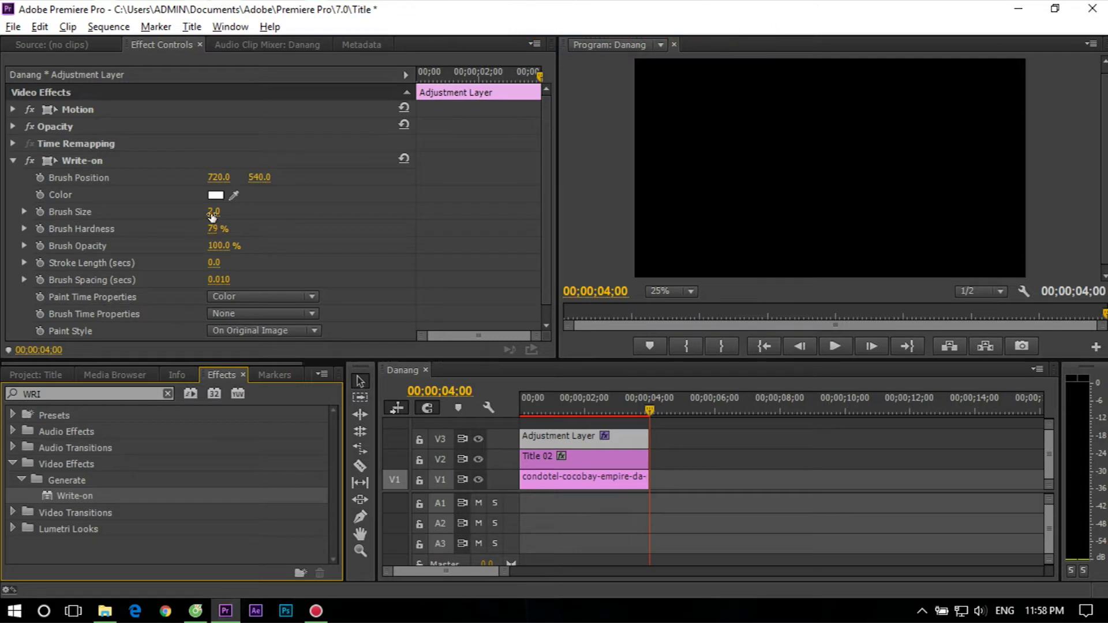
{"action": "left_click_drag", "start_coordinate": [541, 411], "coordinate": [569, 408]}
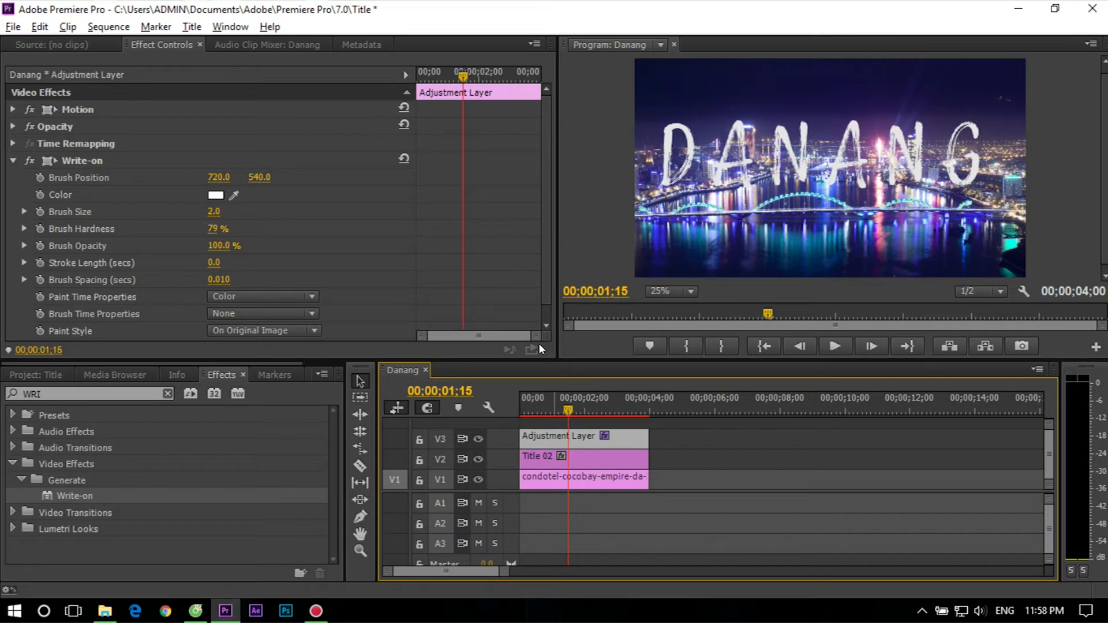
{"action": "left_click", "coordinate": [209, 212]}
- Set the Write-on Brush Size to 35
{"action": "type", "text": "30"}
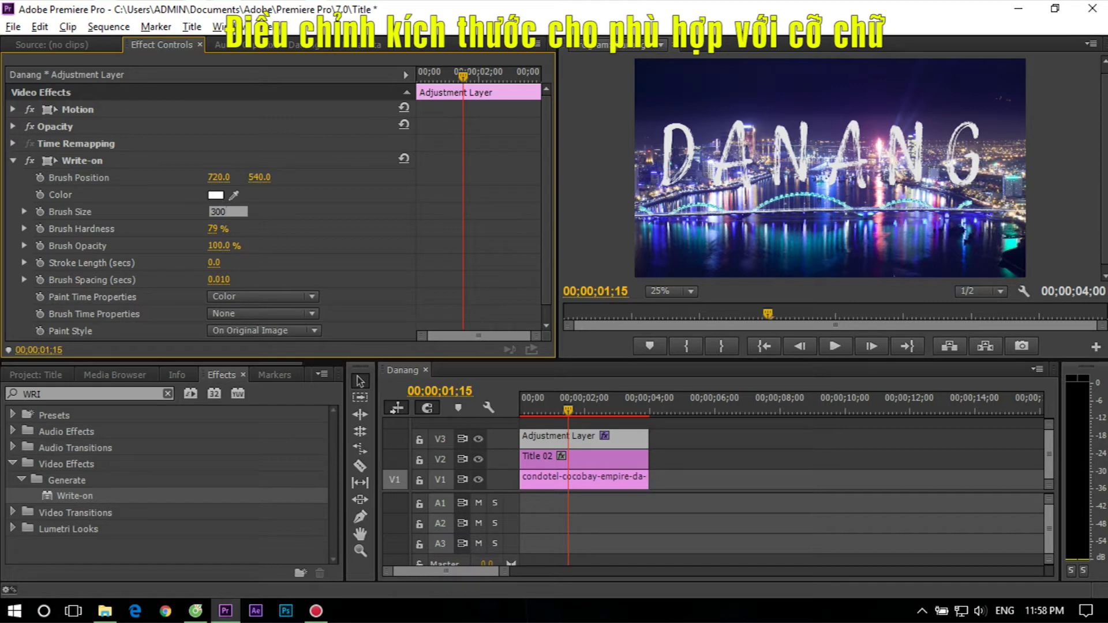
{"action": "key", "text": "Return"}
{"action": "left_click", "coordinate": [217, 211]}
{"action": "type", "text": "35"}
{"action": "key", "text": "Return"}
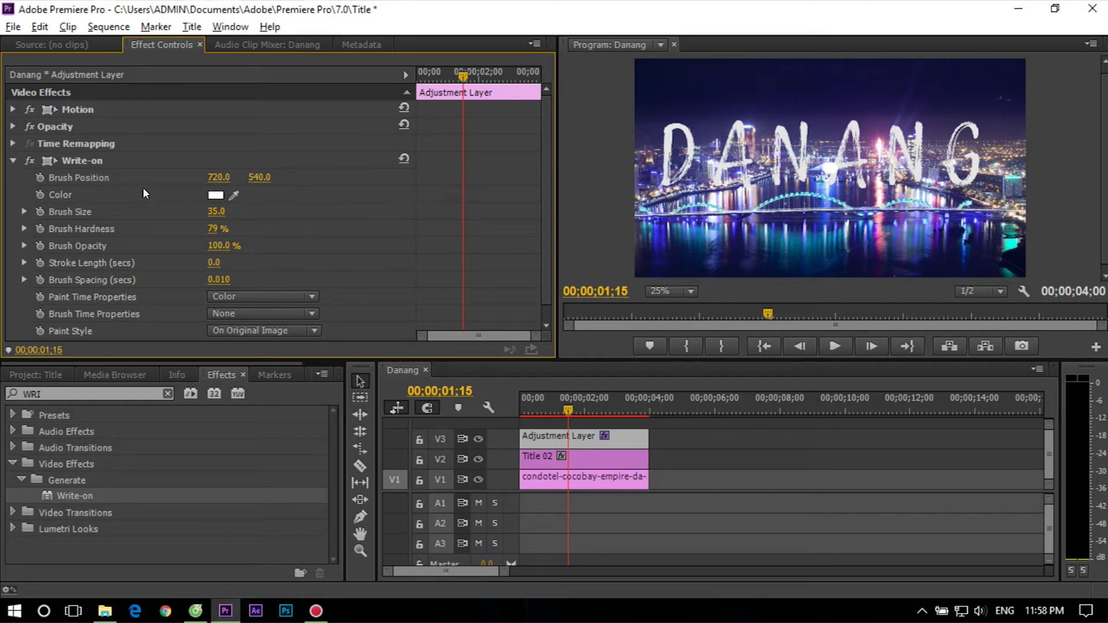
- Move the Write-on brush position to the top of the letter D
{"action": "left_click", "coordinate": [82, 161]}
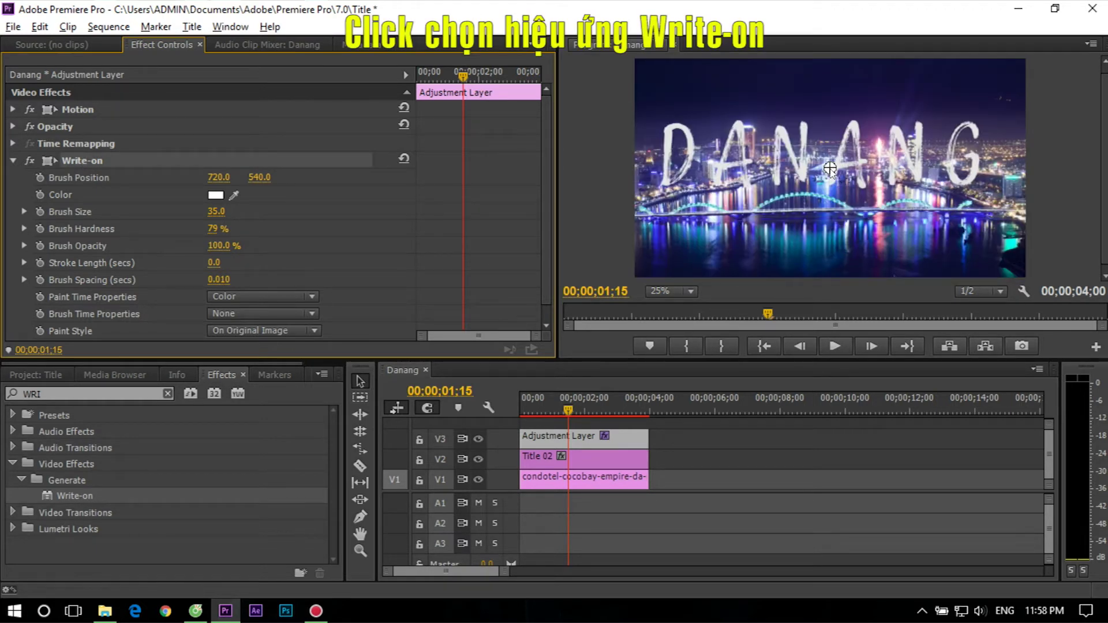
{"action": "mouse_move", "coordinate": [830, 168]}
{"action": "left_mouse_down"}
{"action": "mouse_move", "coordinate": [672, 126]}
{"action": "mouse_move", "coordinate": [667, 114]}
{"action": "left_mouse_up"}
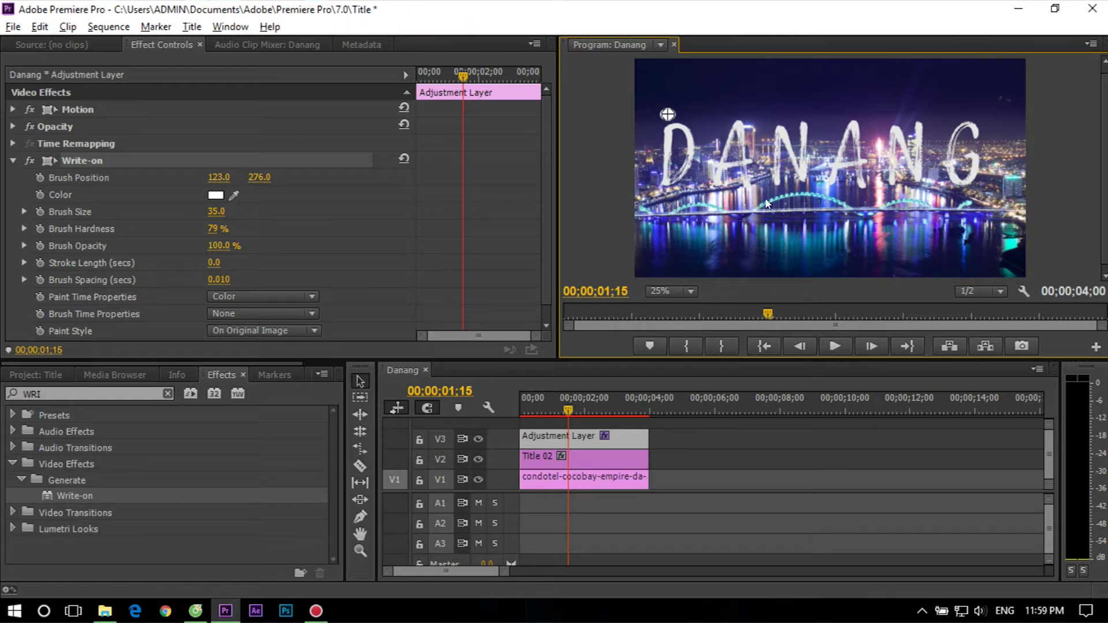
{"action": "key", "text": "h"}
{"action": "left_click", "coordinate": [362, 381]}
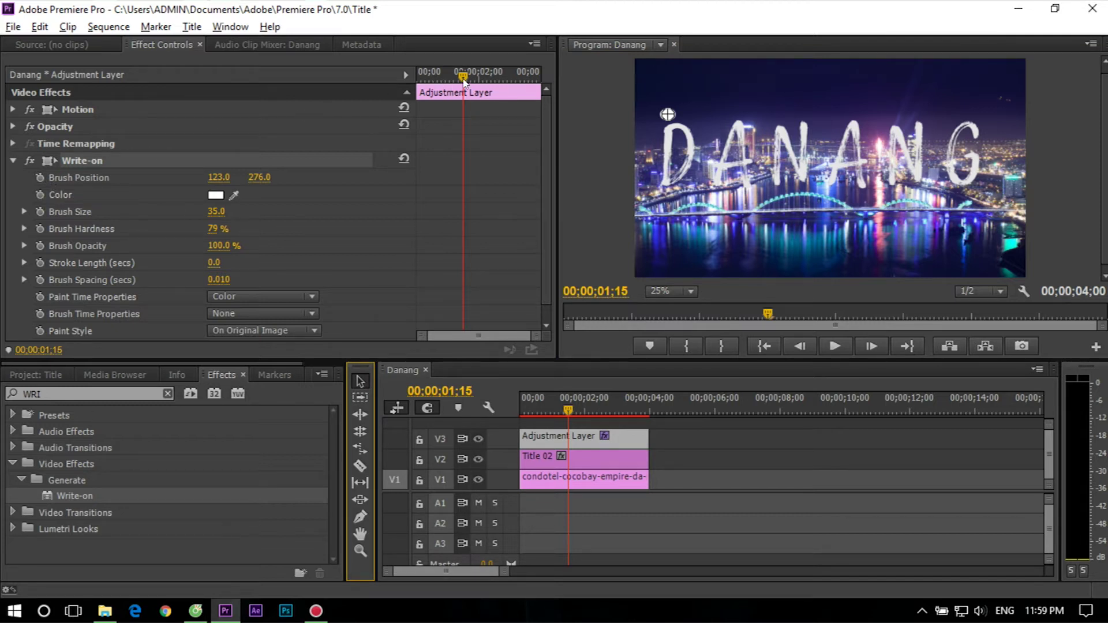
- Set a first Brush Position keyframe at 00;00;00;00 and advance to 00;00;00;01
{"action": "left_click_drag", "start_coordinate": [464, 81], "coordinate": [418, 79]}
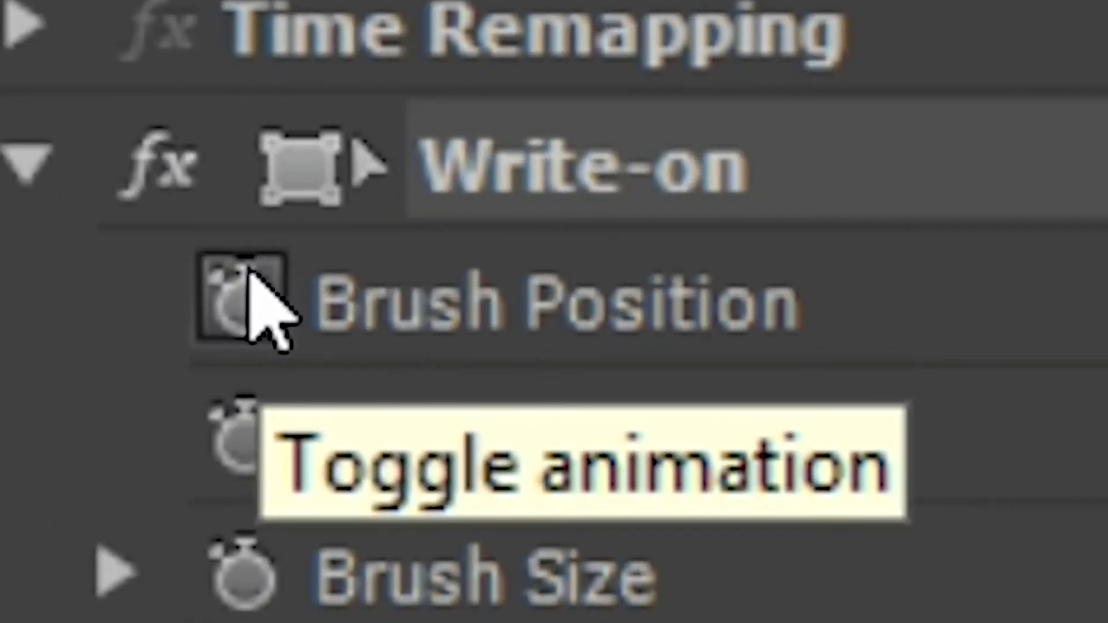
{"action": "left_click", "coordinate": [249, 271]}
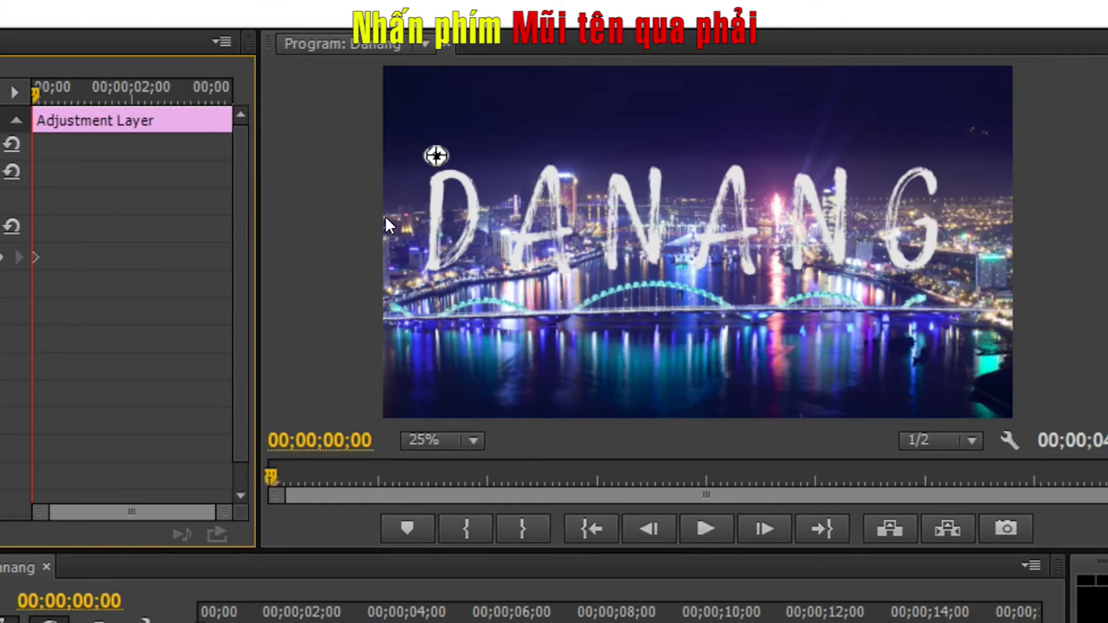
{"action": "key", "text": "Right"}
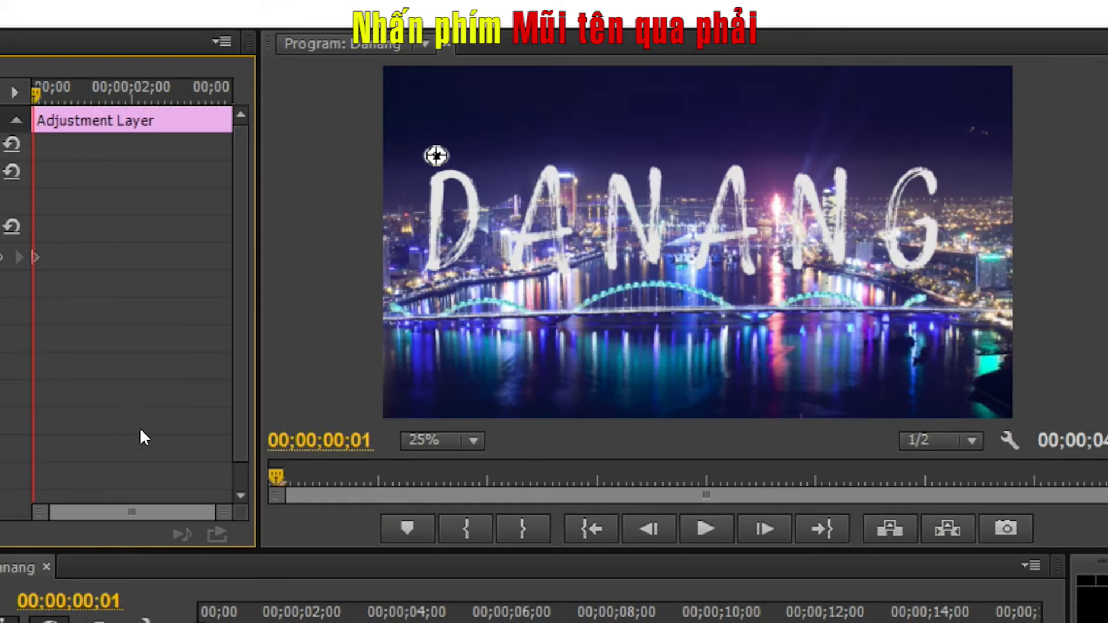
{"action": "left_click_drag", "start_coordinate": [222, 512], "coordinate": [134, 516]}
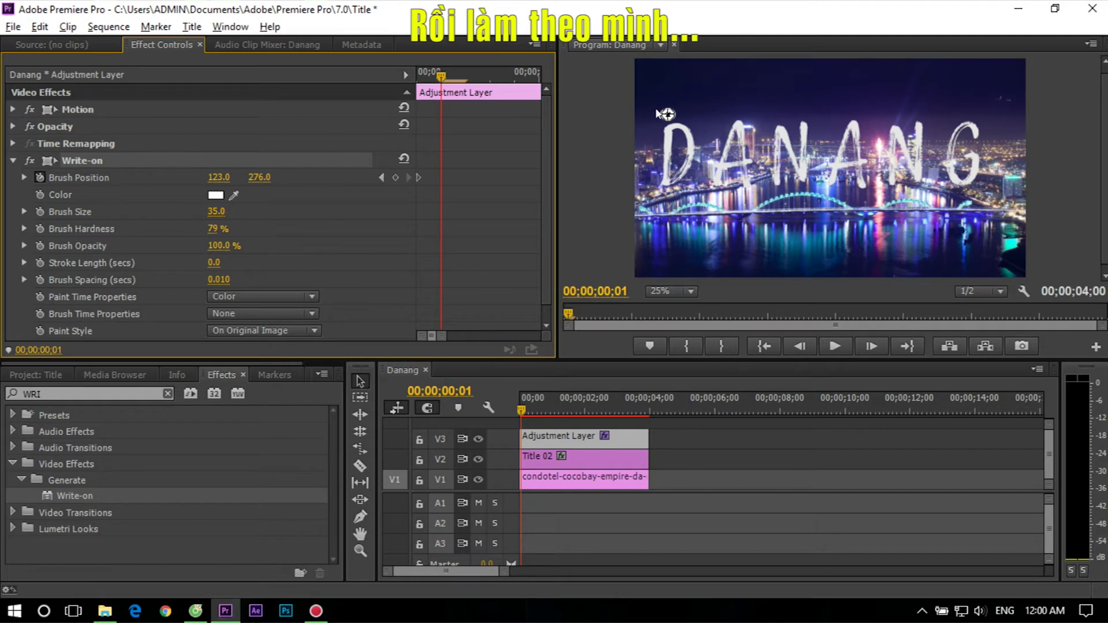
- Keyframe the brush moving down the stem of the D, one frame at a time
{"action": "left_click_drag", "start_coordinate": [668, 115], "coordinate": [668, 122]}
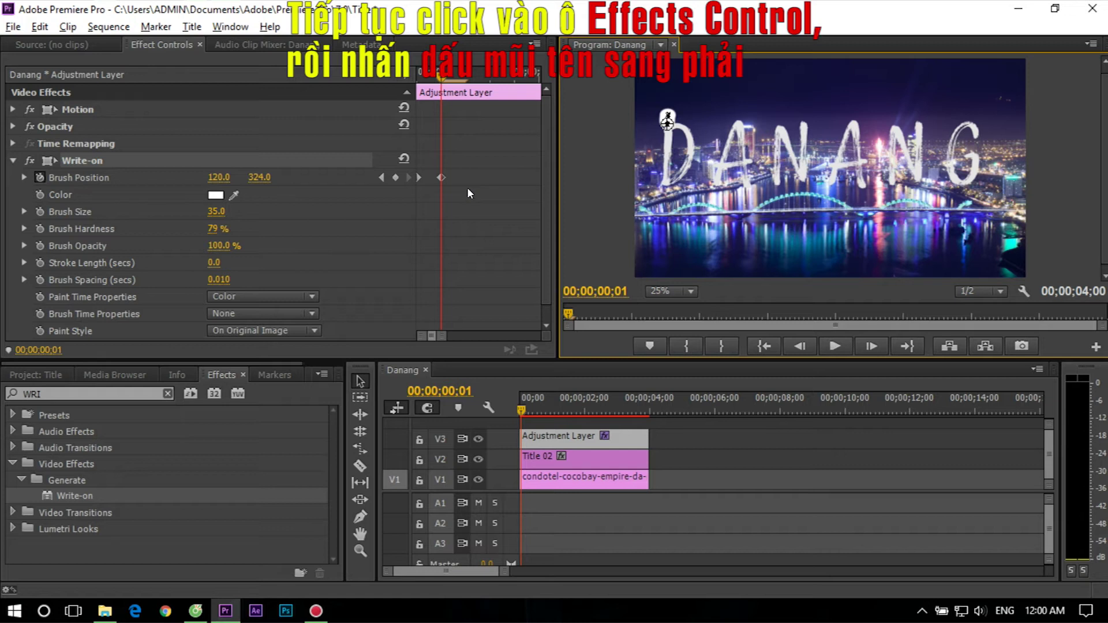
{"action": "left_click", "coordinate": [467, 189]}
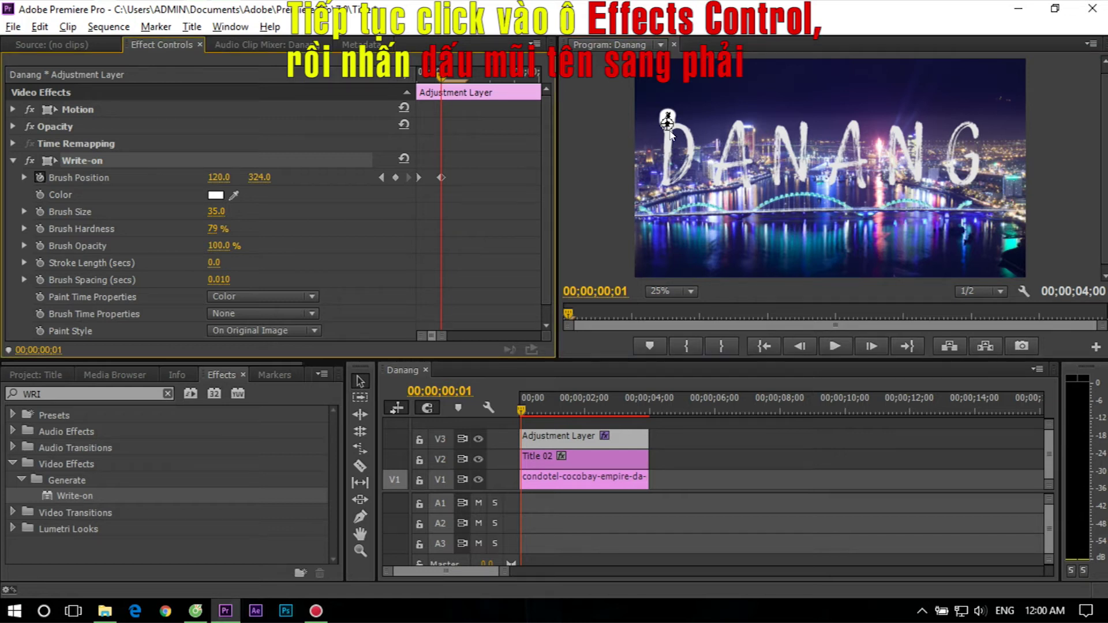
{"action": "key", "text": "Right"}
{"action": "left_click_drag", "start_coordinate": [667, 123], "coordinate": [668, 146]}
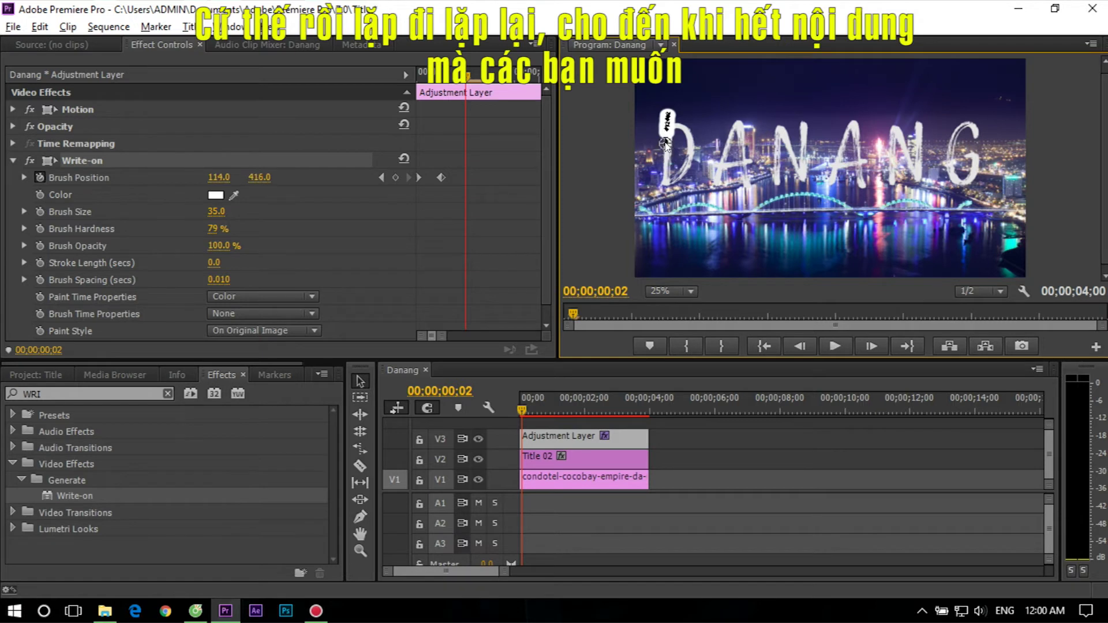
{"action": "left_click_drag", "start_coordinate": [667, 145], "coordinate": [668, 161]}
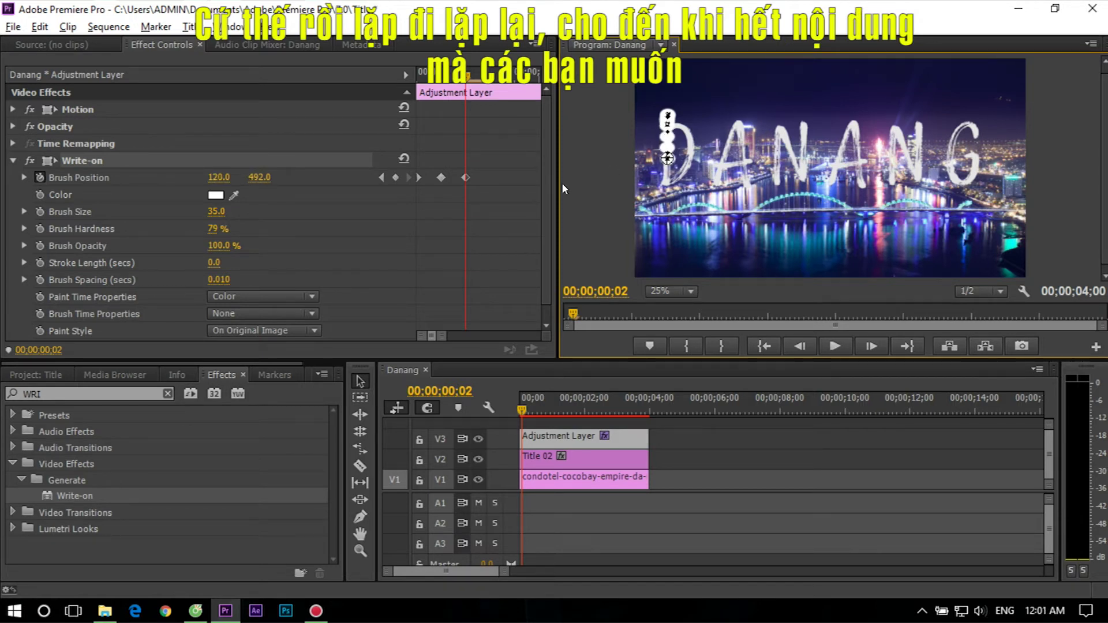
{"action": "left_click", "coordinate": [517, 182]}
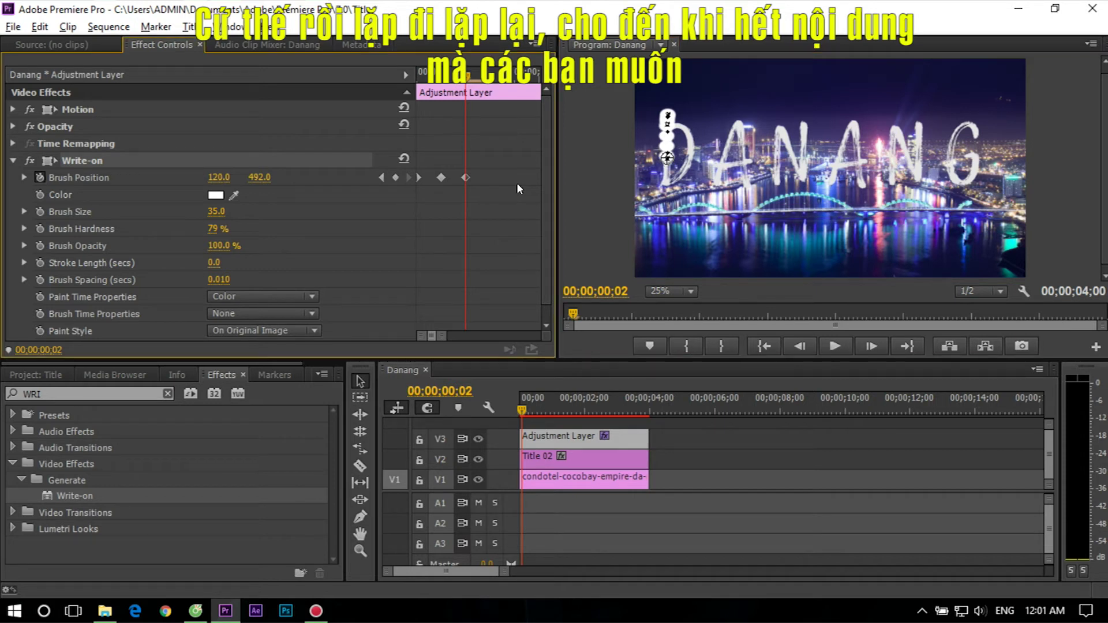
{"action": "key", "text": "Right"}
- Keyframe the brush frame by frame around the curve of the D
{"action": "mouse_move", "coordinate": [667, 157]}
{"action": "left_mouse_down"}
{"action": "mouse_move", "coordinate": [666, 183]}
{"action": "mouse_move", "coordinate": [684, 168]}
{"action": "mouse_move", "coordinate": [685, 129]}
{"action": "left_mouse_up"}
{"action": "left_click", "coordinate": [532, 213]}
{"action": "key", "text": "Right"}
{"action": "left_click", "coordinate": [532, 213]}
{"action": "key", "text": "Right"}
{"action": "left_click", "coordinate": [532, 213]}
{"action": "key", "text": "Right"}
{"action": "key", "text": "Right"}
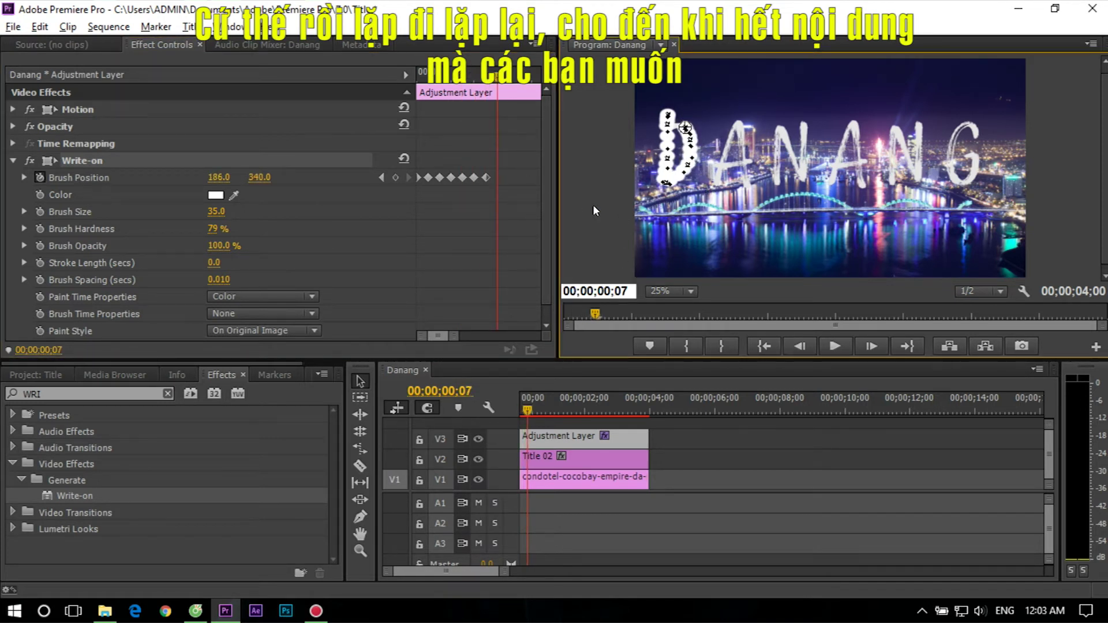
{"action": "left_click", "coordinate": [532, 213]}
{"action": "key", "text": "Right"}
{"action": "mouse_move", "coordinate": [685, 128]}
{"action": "left_mouse_down"}
{"action": "mouse_move", "coordinate": [722, 164]}
{"action": "mouse_move", "coordinate": [737, 122]}
{"action": "mouse_move", "coordinate": [744, 161]}
{"action": "mouse_move", "coordinate": [705, 173]}
{"action": "mouse_move", "coordinate": [746, 163]}
{"action": "left_mouse_up"}
{"action": "left_click", "coordinate": [531, 232]}
{"action": "key", "text": "Right"}
- Keyframe the brush path along the first A
{"action": "left_click", "coordinate": [532, 212]}
{"action": "key", "text": "Right"}
{"action": "left_click", "coordinate": [528, 209]}
{"action": "key", "text": "Right"}
{"action": "key", "text": "Right"}
- Keyframe the brush onto and up the first N
{"action": "key", "text": "Right"}
{"action": "left_click", "coordinate": [531, 223]}
{"action": "key", "text": "Right"}
- Keyframe the brush across the second A and last N toward the G, through 00;00;01;14
{"action": "key", "text": "Right"}
{"action": "key", "text": "Right"}
{"action": "key", "text": "Right"}
{"action": "key", "text": "Right"}
{"action": "mouse_move", "coordinate": [746, 163]}
{"action": "left_mouse_down"}
{"action": "mouse_move", "coordinate": [777, 156]}
{"action": "mouse_move", "coordinate": [802, 173]}
{"action": "left_mouse_up"}
{"action": "left_click", "coordinate": [513, 219]}
{"action": "key", "text": "Right"}
{"action": "key", "text": "Right"}
{"action": "left_click_drag", "start_coordinate": [802, 174], "coordinate": [803, 149]}
{"action": "left_click", "coordinate": [531, 226]}
{"action": "key", "text": "Right"}
{"action": "key", "text": "Right"}
{"action": "key", "text": "Right"}
{"action": "mouse_move", "coordinate": [803, 149]}
{"action": "left_mouse_down"}
{"action": "mouse_move", "coordinate": [831, 154]}
{"action": "mouse_move", "coordinate": [855, 125]}
{"action": "mouse_move", "coordinate": [861, 185]}
{"action": "mouse_move", "coordinate": [865, 164]}
{"action": "mouse_move", "coordinate": [892, 161]}
{"action": "mouse_move", "coordinate": [914, 180]}
{"action": "mouse_move", "coordinate": [918, 126]}
{"action": "left_mouse_up"}
{"action": "left_click", "coordinate": [534, 161]}
{"action": "key", "text": "Right"}
{"action": "key", "text": "Right"}
{"action": "key", "text": "Right"}
{"action": "key", "text": "Right"}
{"action": "key", "text": "Right"}
{"action": "key", "text": "Right"}
{"action": "key", "text": "Right"}
{"action": "left_click", "coordinate": [550, 193]}
{"action": "key", "text": "Right"}
{"action": "key", "text": "Right"}
{"action": "key", "text": "Right"}
{"action": "key", "text": "Right"}
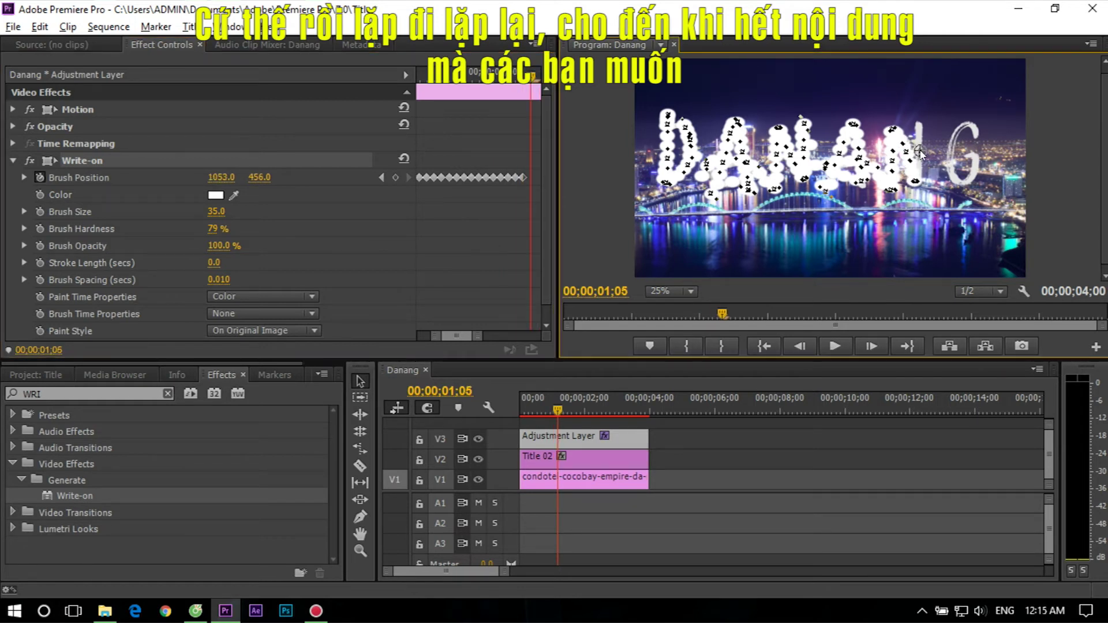
{"action": "key", "text": "Right"}
{"action": "mouse_move", "coordinate": [918, 126]}
{"action": "left_mouse_down"}
{"action": "mouse_move", "coordinate": [997, 113]}
{"action": "mouse_move", "coordinate": [967, 126]}
{"action": "mouse_move", "coordinate": [960, 186]}
{"action": "mouse_move", "coordinate": [975, 160]}
{"action": "left_mouse_up"}
{"action": "key", "text": "Right"}
{"action": "key", "text": "Right"}
{"action": "key", "text": "Right"}
{"action": "key", "text": "Right"}
{"action": "key", "text": "Right"}
{"action": "key", "text": "Right"}
{"action": "left_click", "coordinate": [529, 223]}
{"action": "key", "text": "Right"}
{"action": "key", "text": "Right"}
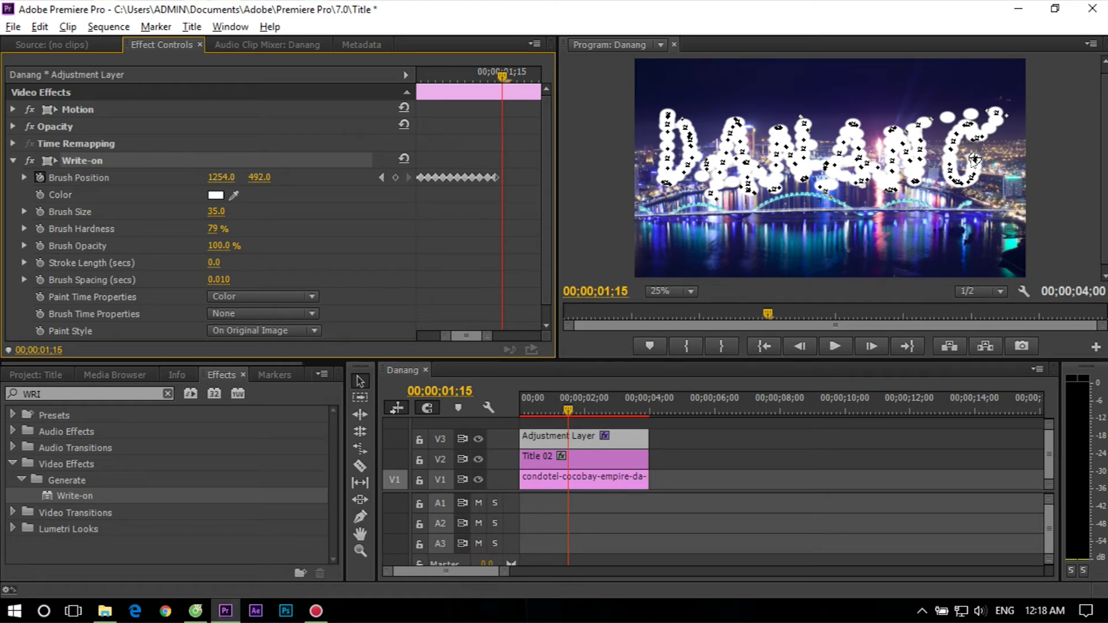
- Add the final Brush Position keyframe at 1221.0, 488.0 on the G and return to 00;00
{"action": "left_click_drag", "start_coordinate": [975, 160], "coordinate": [969, 162]}
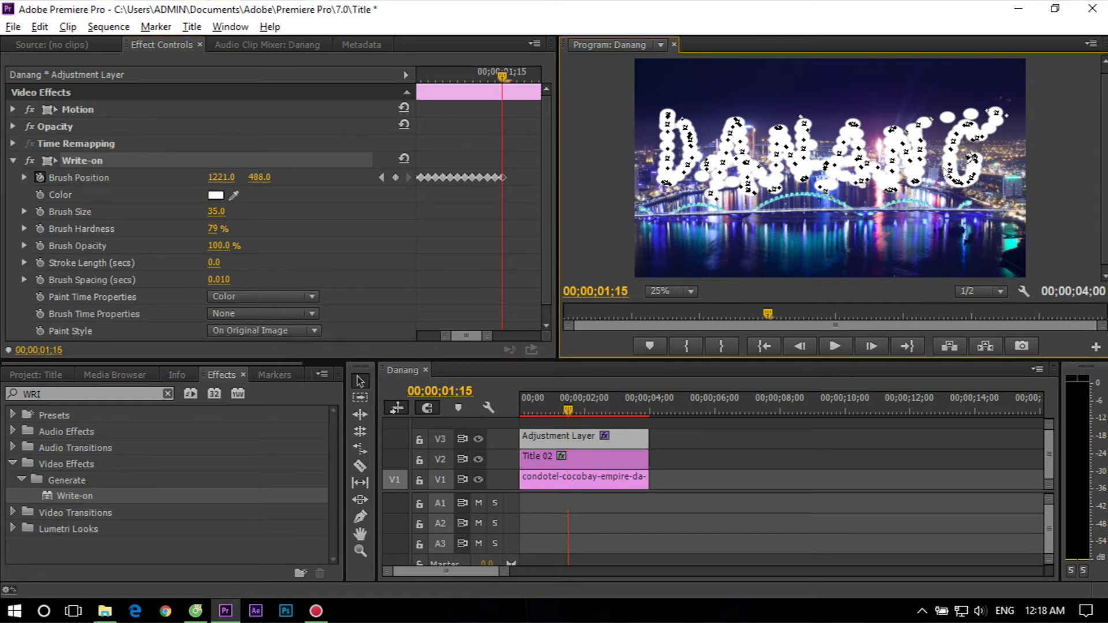
{"action": "left_click", "coordinate": [527, 205]}
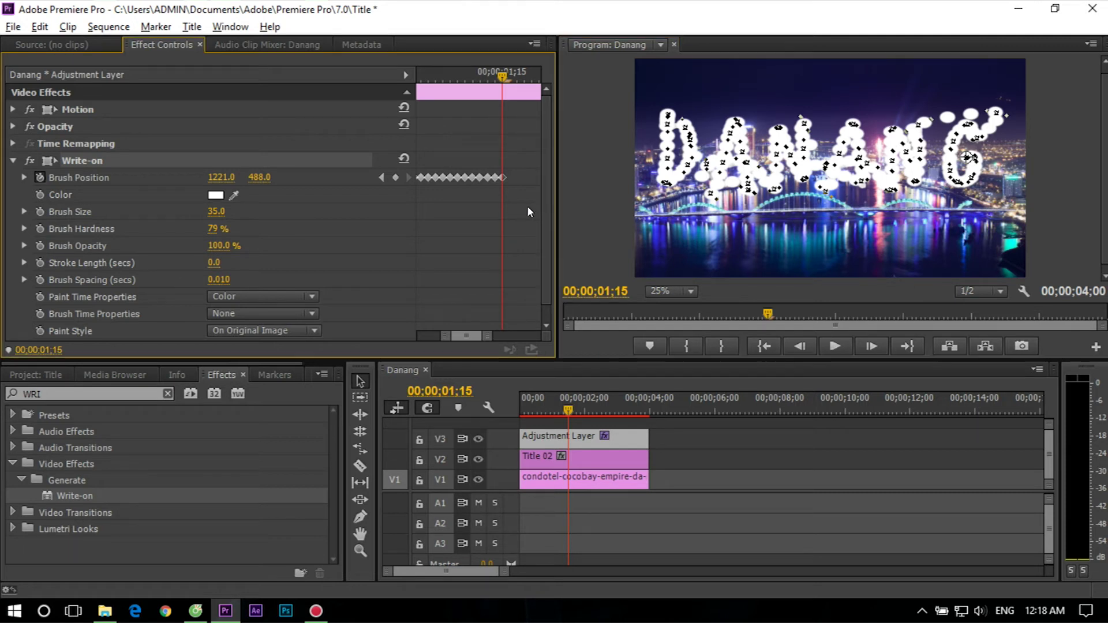
{"action": "left_click_drag", "start_coordinate": [485, 336], "coordinate": [503, 336]}
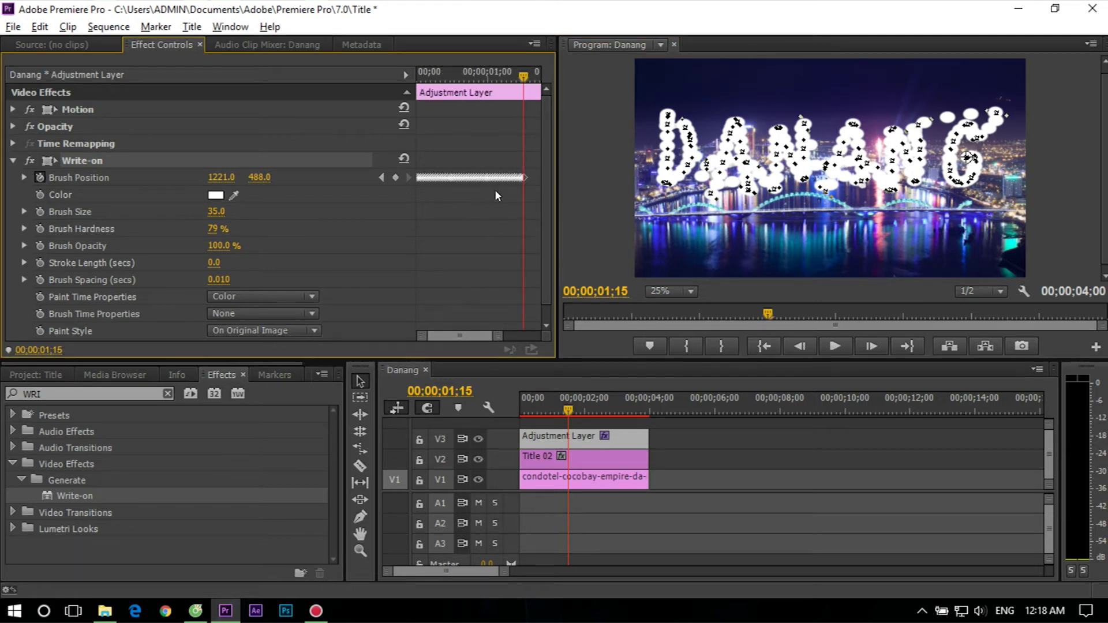
{"action": "left_click", "coordinate": [513, 414]}
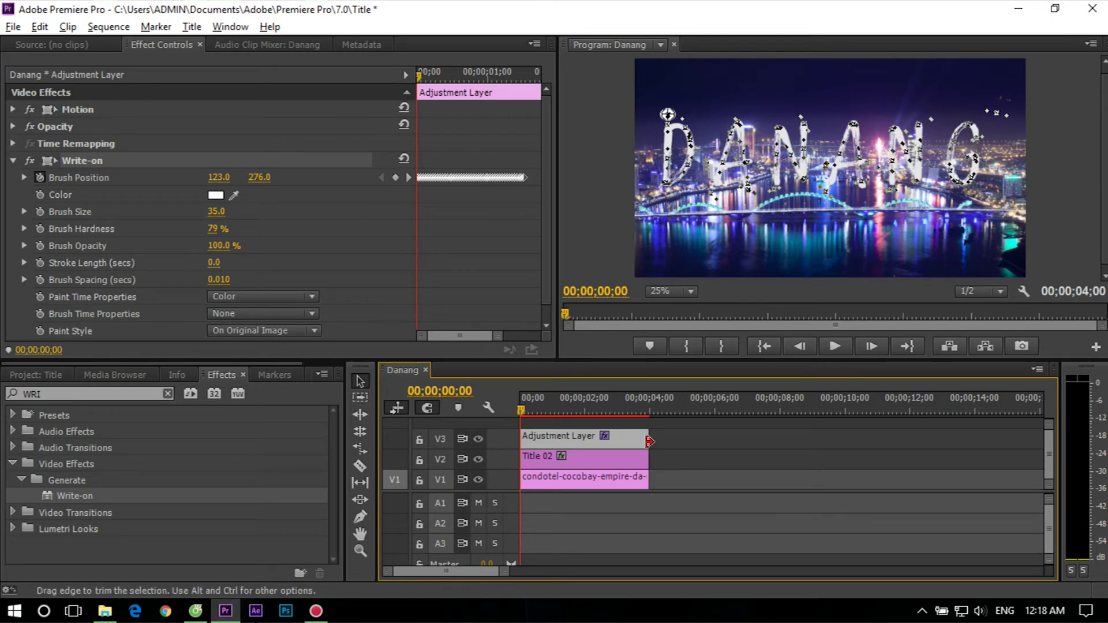
- Add a V4 video track and restack Title 02 onto V3, above the Adjustment Layer on V2
{"action": "right_click", "coordinate": [501, 438]}
{"action": "left_click", "coordinate": [618, 470]}
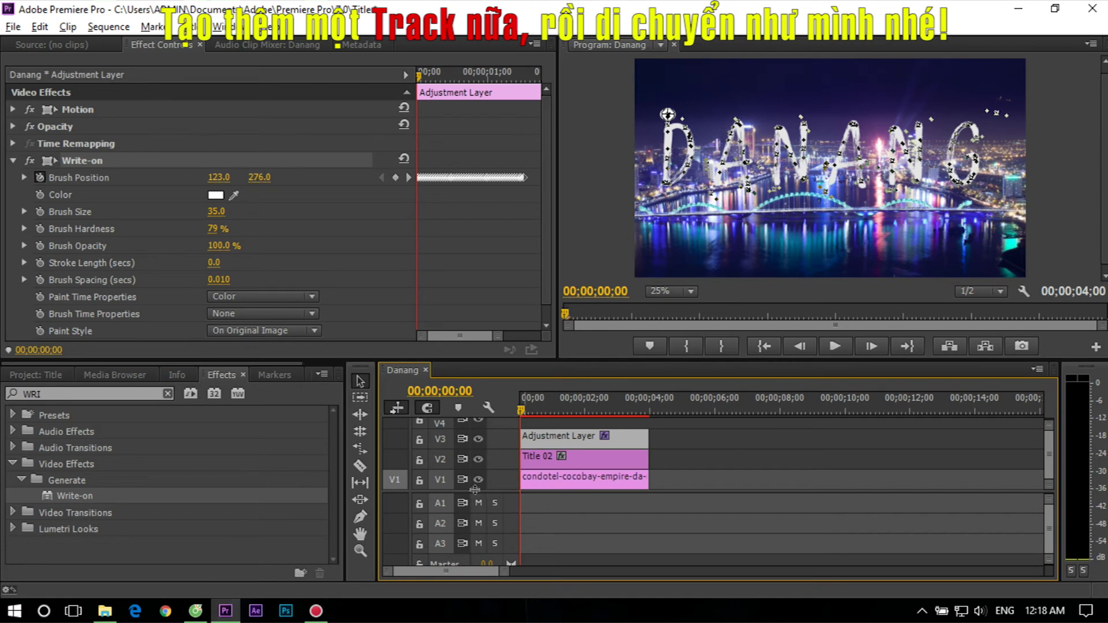
{"action": "scroll", "coordinate": [554, 469], "scroll_direction": "up", "scroll_amount": 2}
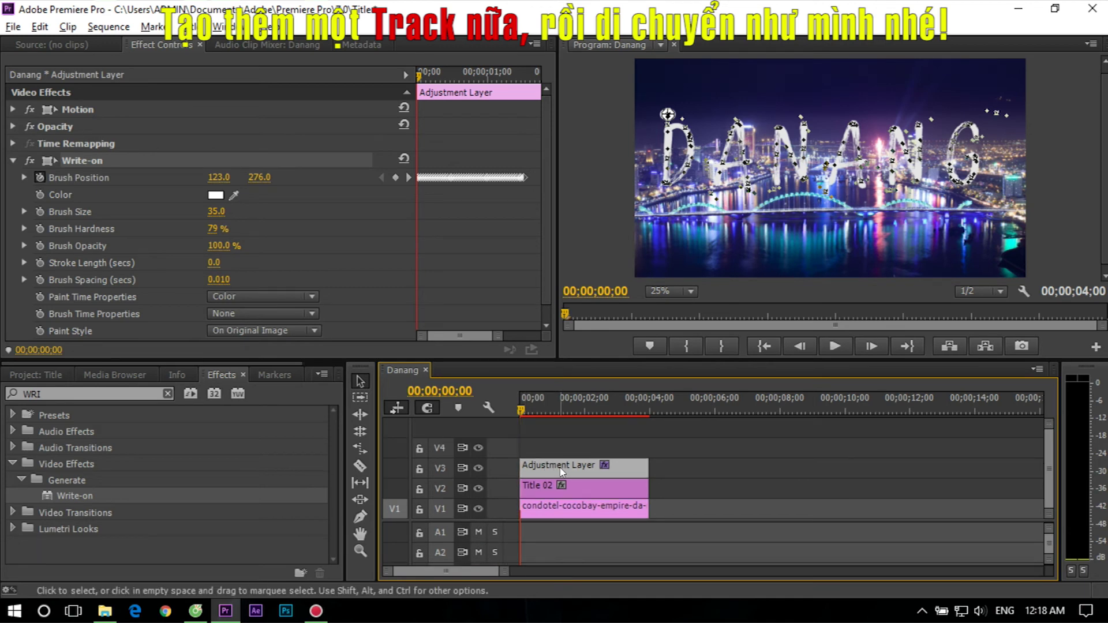
{"action": "mouse_move", "coordinate": [561, 467]}
{"action": "left_mouse_down"}
{"action": "mouse_move", "coordinate": [561, 456]}
{"action": "mouse_move", "coordinate": [578, 465]}
{"action": "mouse_move", "coordinate": [574, 486]}
{"action": "left_mouse_up"}
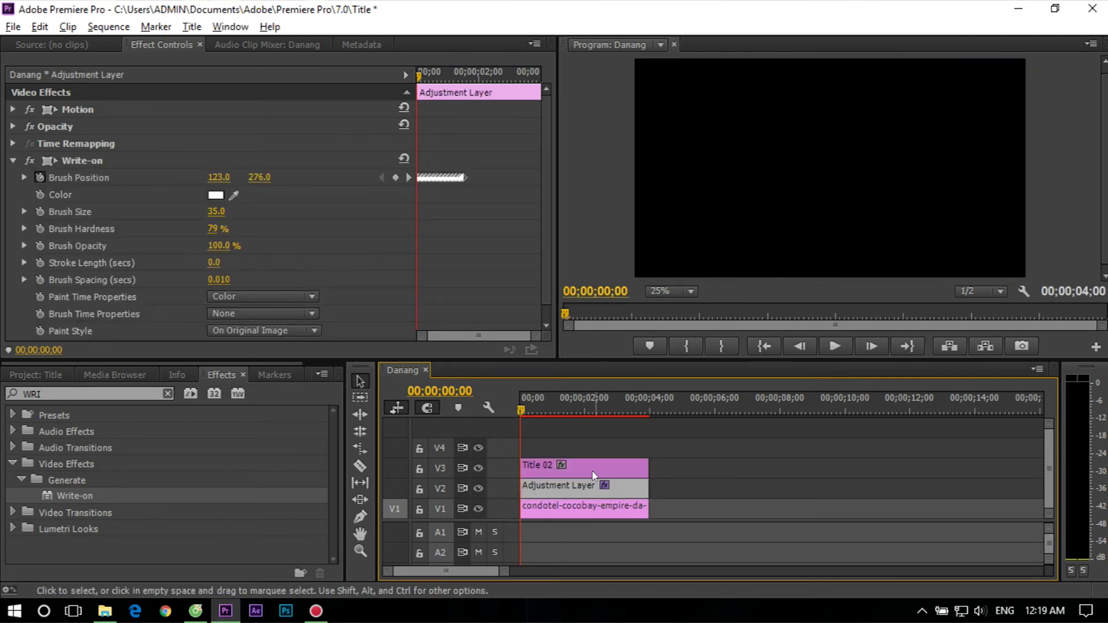
{"action": "left_click", "coordinate": [594, 474]}
{"action": "left_click", "coordinate": [575, 490]}
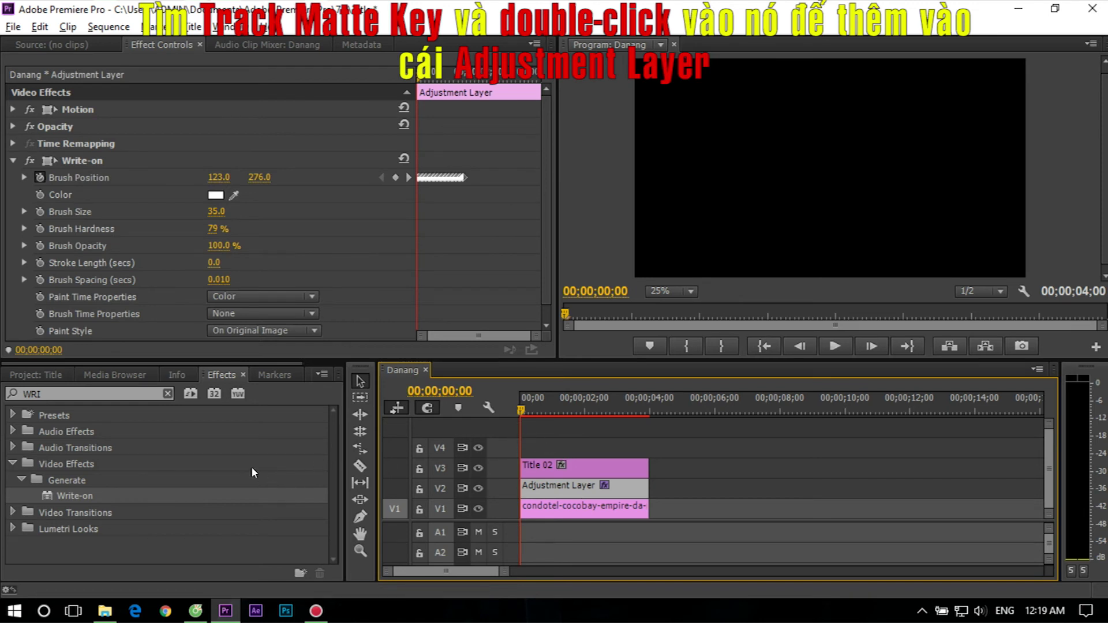
- Apply Track Matte Key, found by searching 'TRAC', to the Adjustment Layer with Video 3 as the matte
{"action": "left_click", "coordinate": [64, 394]}
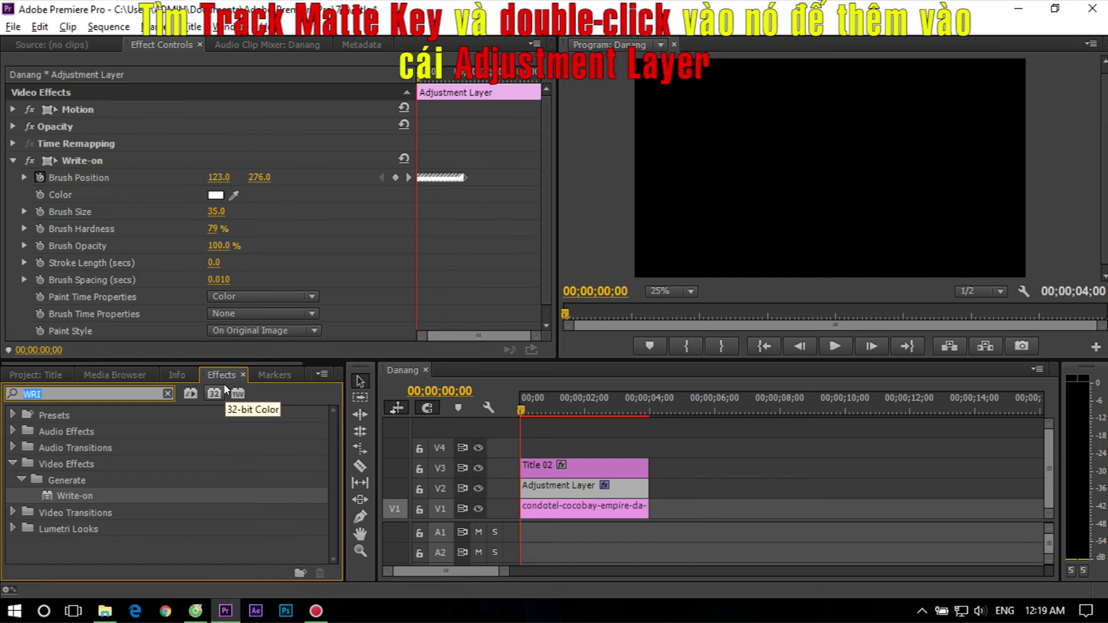
{"action": "type", "text": "TRAC"}
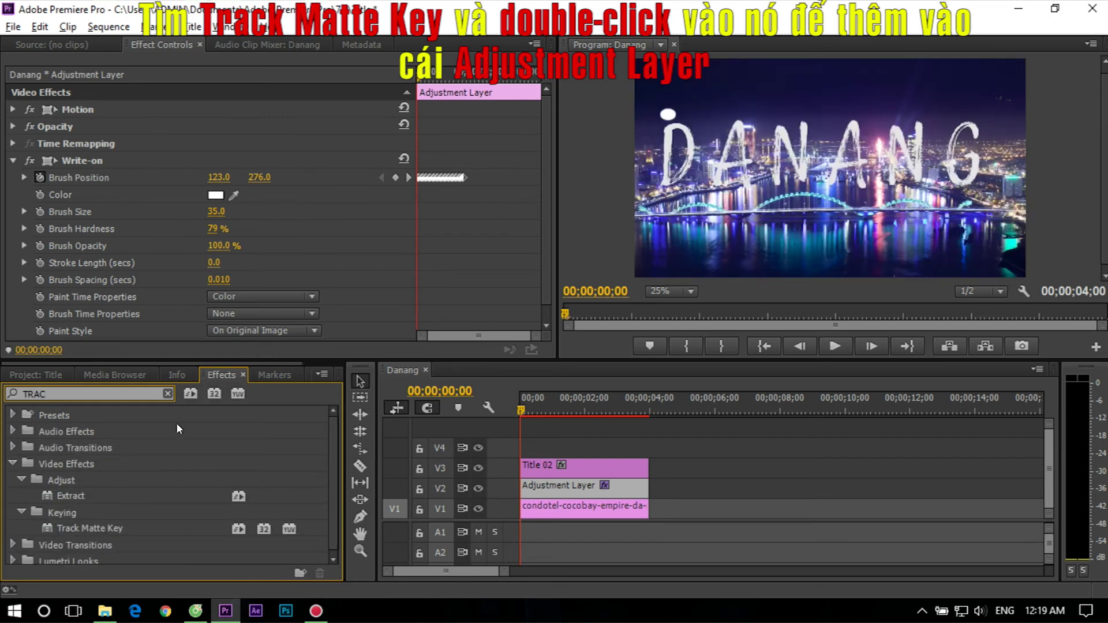
{"action": "left_click", "coordinate": [113, 529]}
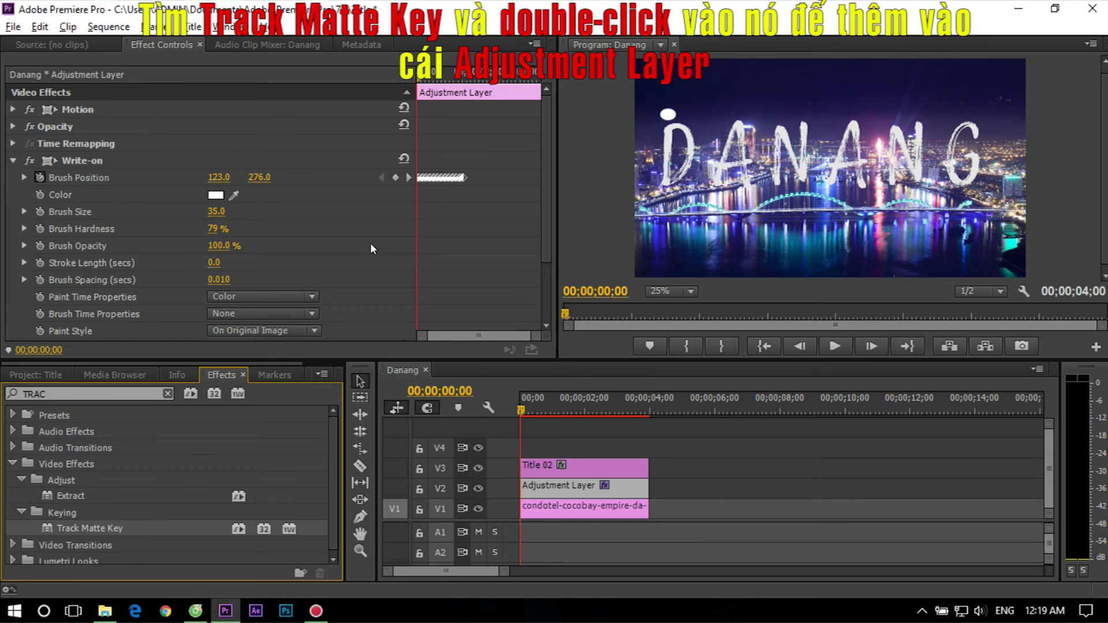
{"action": "left_click_drag", "start_coordinate": [542, 202], "coordinate": [541, 273]}
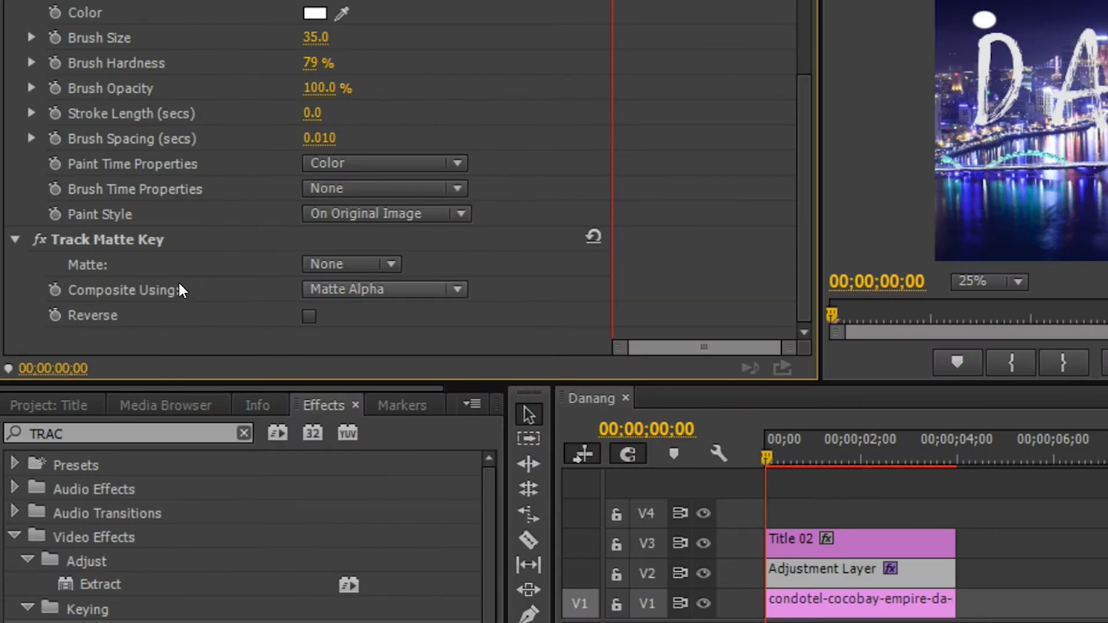
{"action": "left_click", "coordinate": [388, 267]}
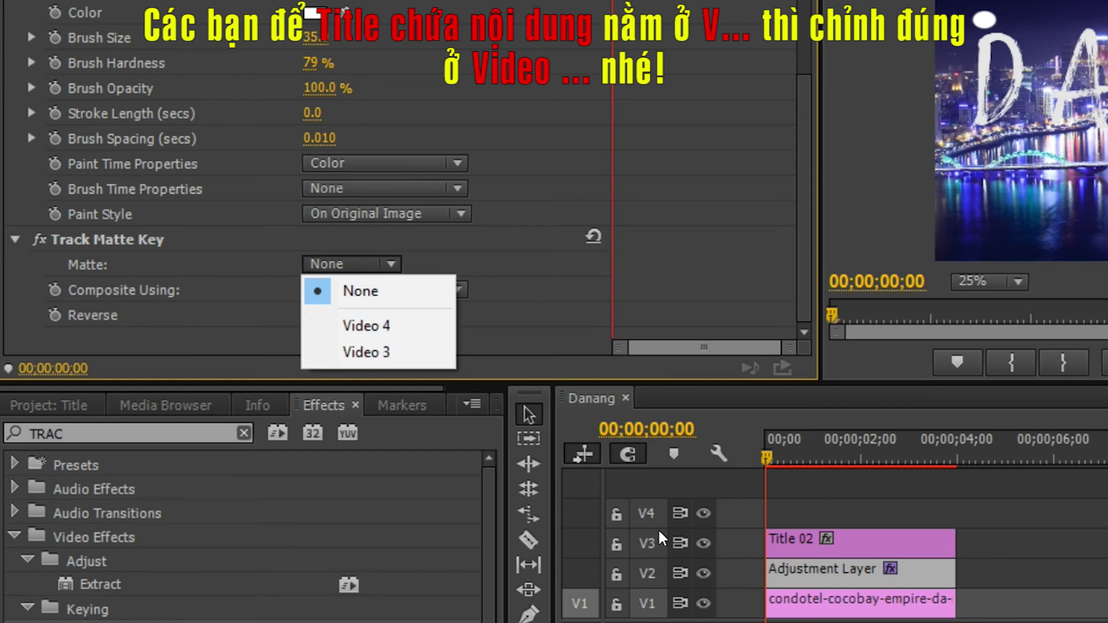
{"action": "left_click", "coordinate": [389, 352]}
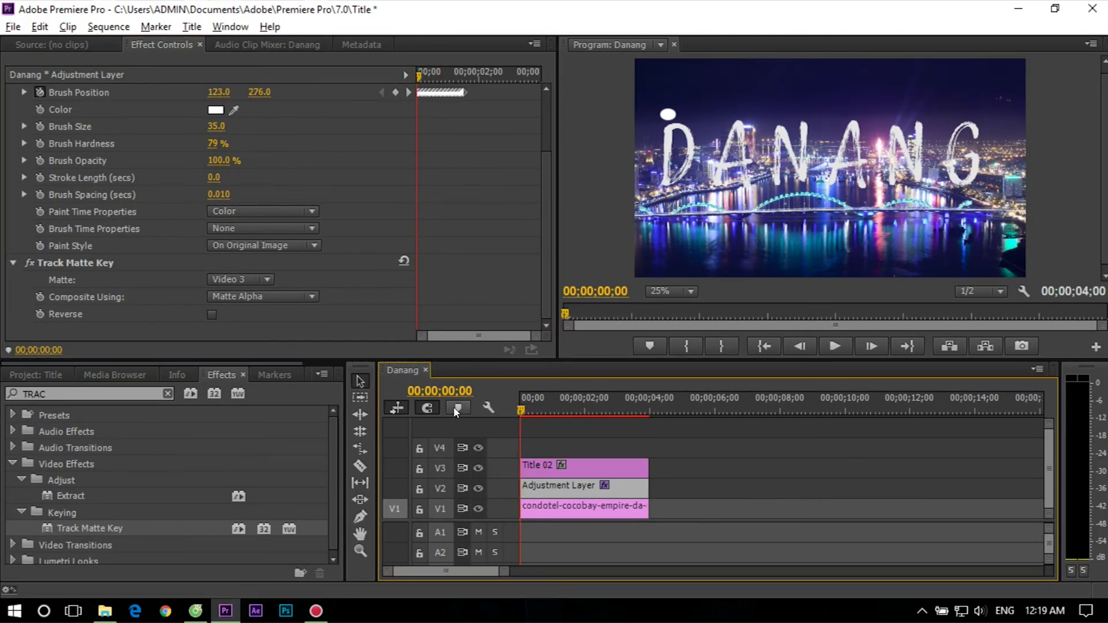
{"action": "left_click", "coordinate": [338, 317]}
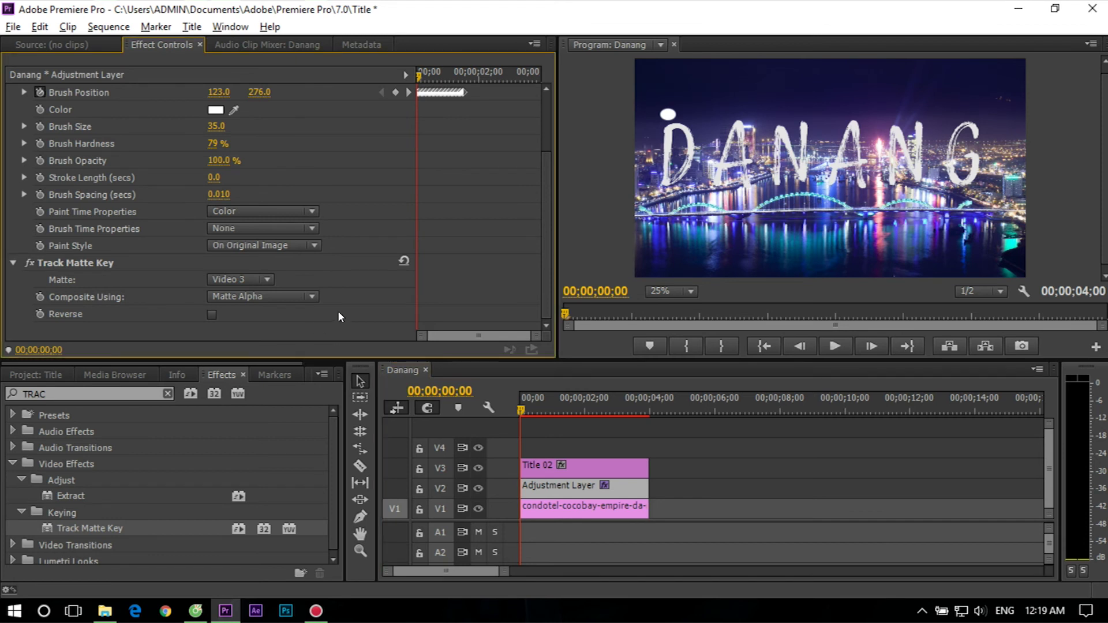
- Select the night photo clip on V1 and play the sequence to watch DANANG write itself on
{"action": "left_click", "coordinate": [607, 511]}
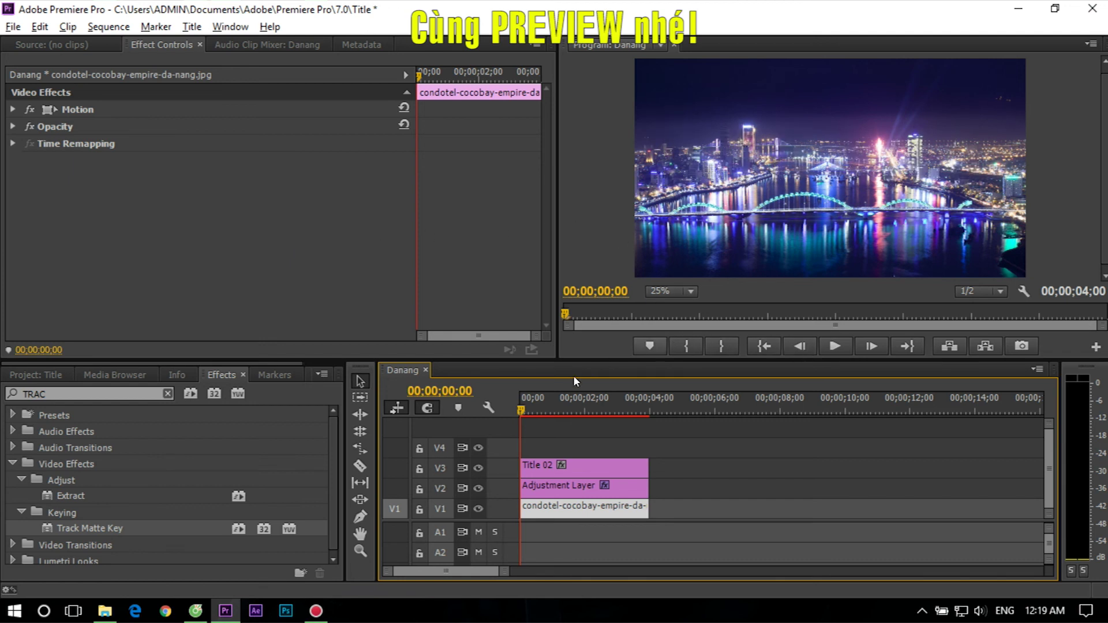
{"action": "left_click", "coordinate": [836, 348]}
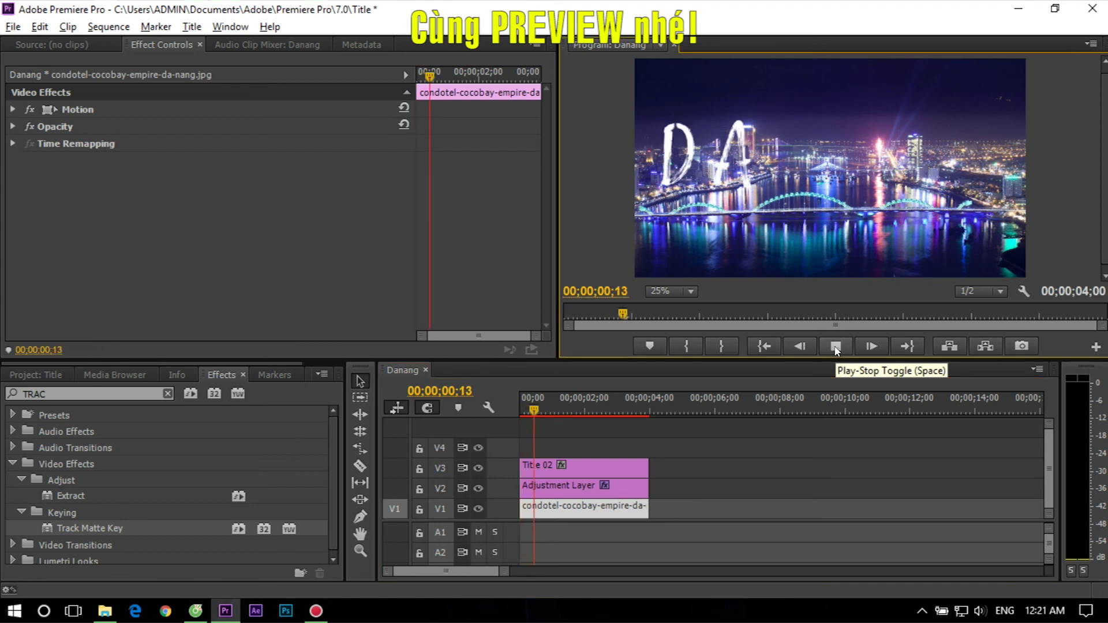
{"action": "left_click", "coordinate": [835, 347]}
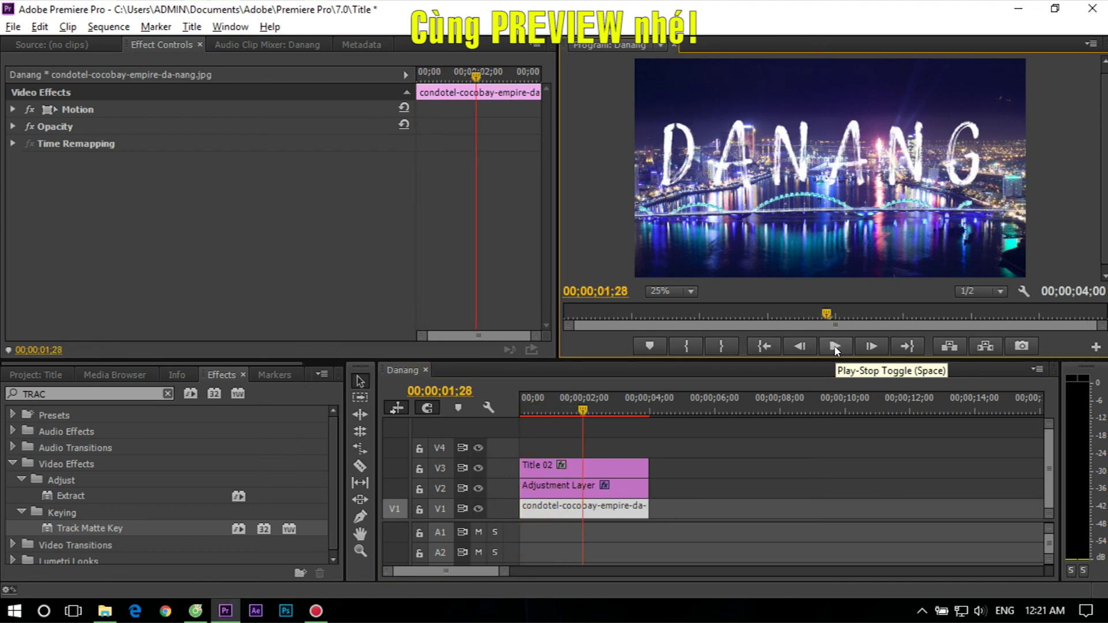